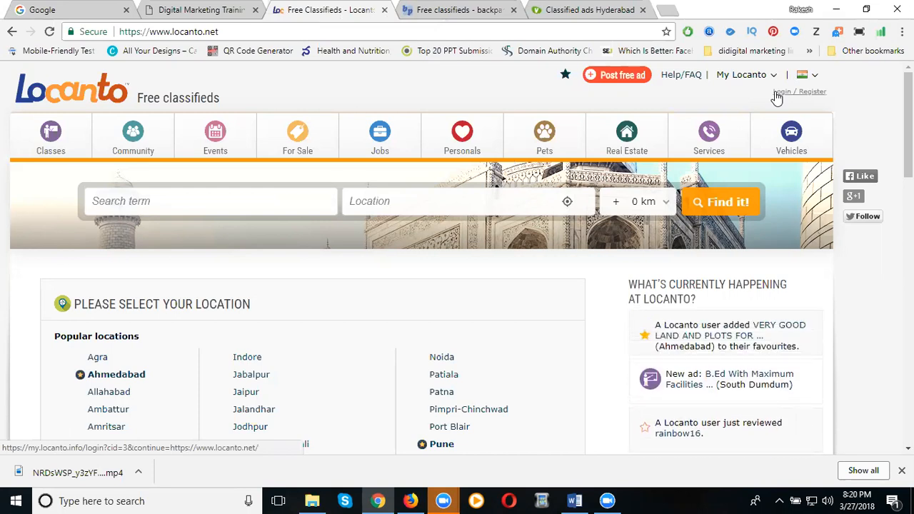
pyautogui.click(812, 74)
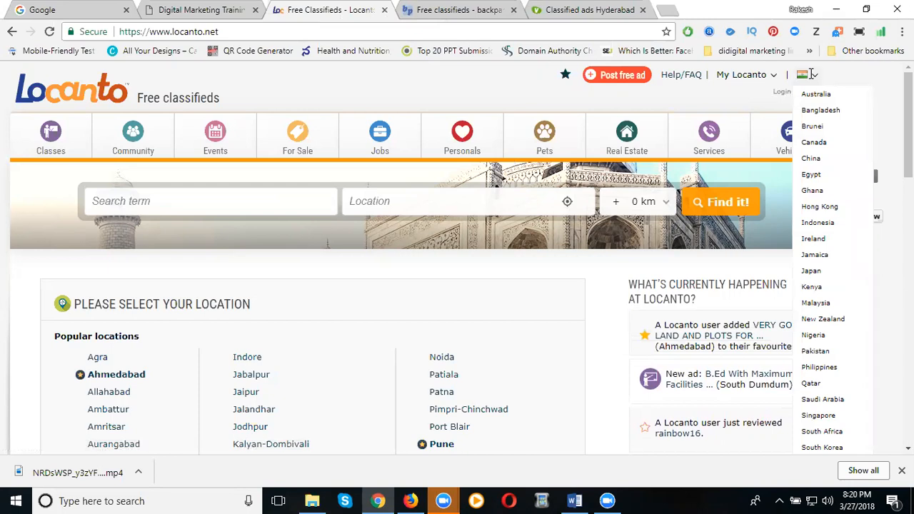
pyautogui.click(811, 98)
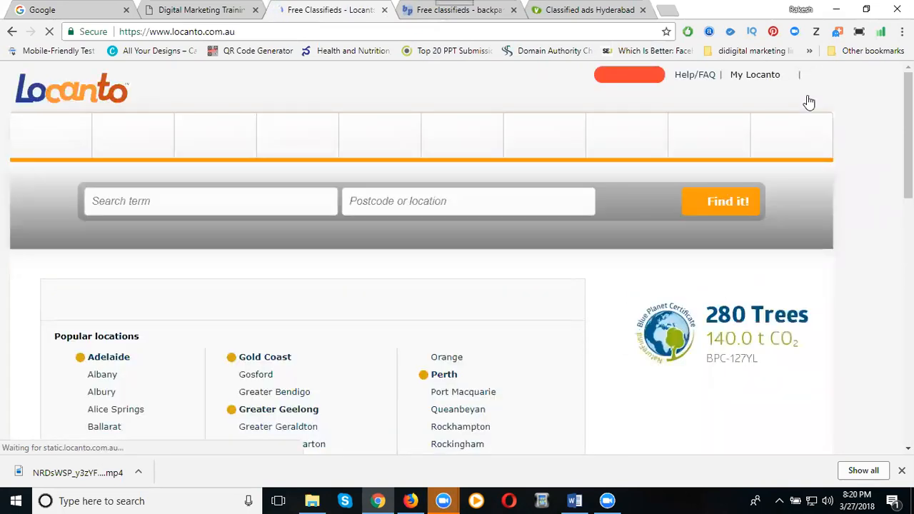
pyautogui.click(13, 32)
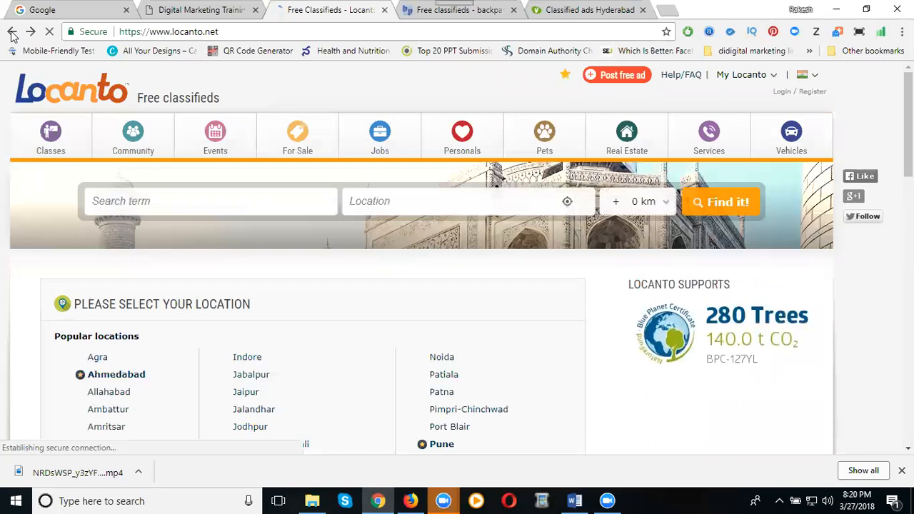
# - Log in to Locanto using a Google account
pyautogui.click(798, 94)
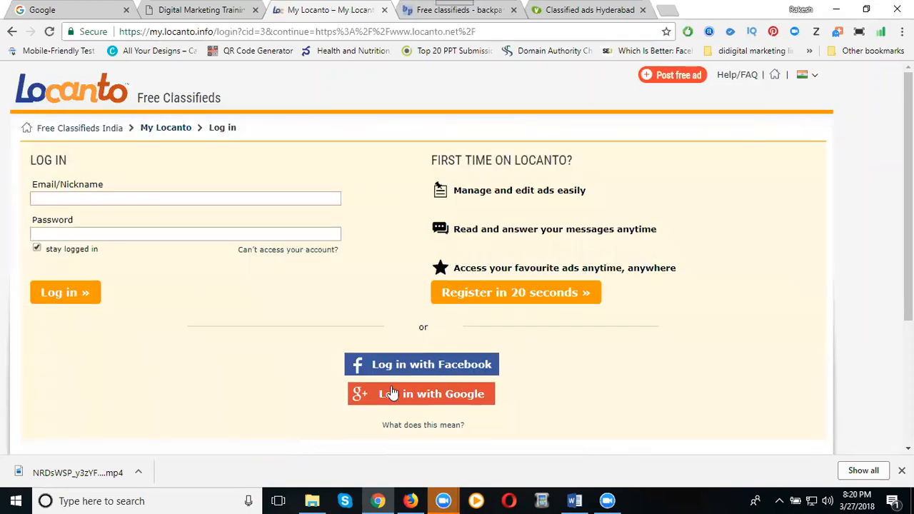
pyautogui.click(377, 392)
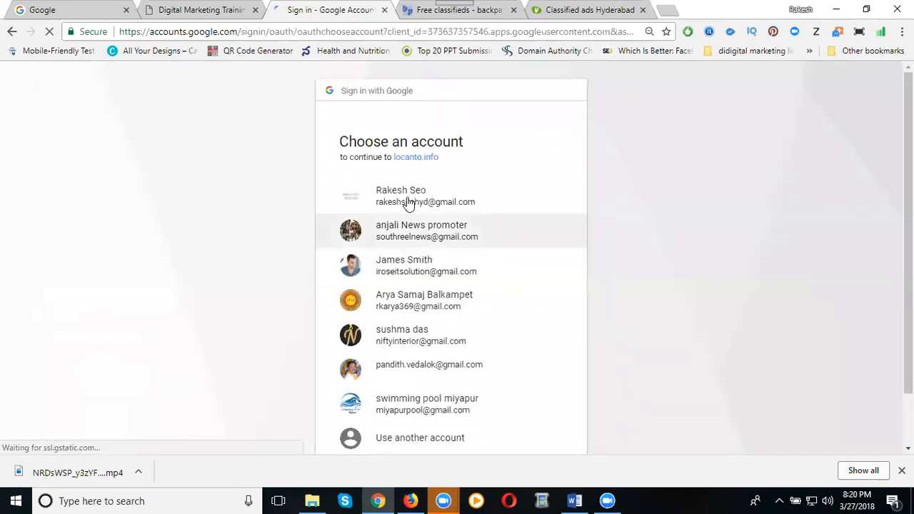
pyautogui.click(409, 202)
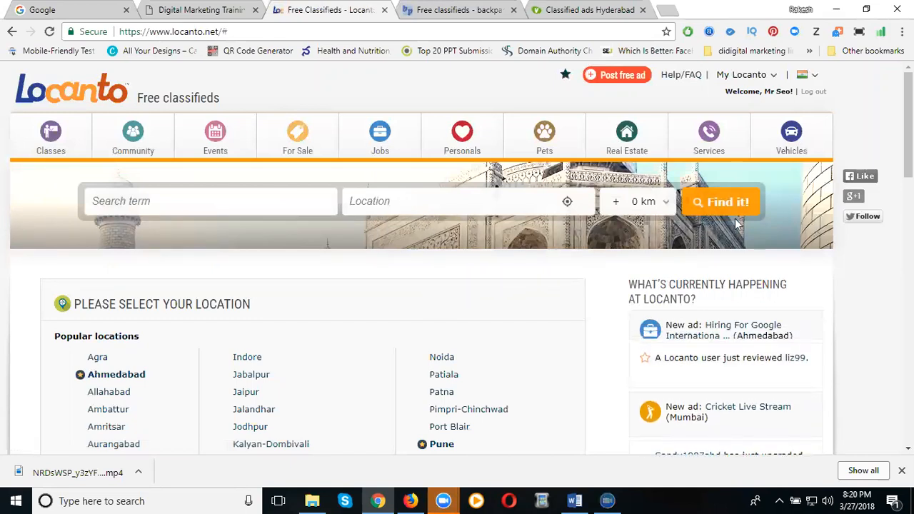
# - Start posting a free ad in the Classes > Other Classes category
pyautogui.click(772, 75)
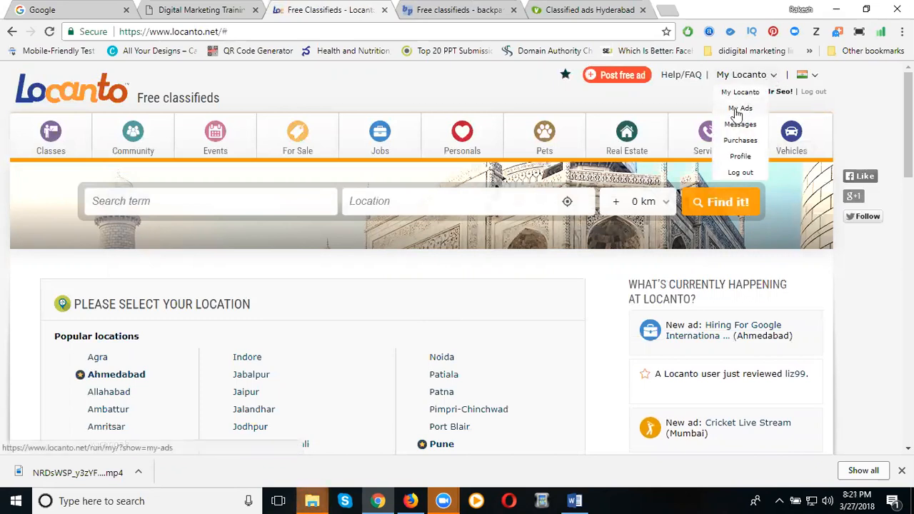
pyautogui.click(621, 77)
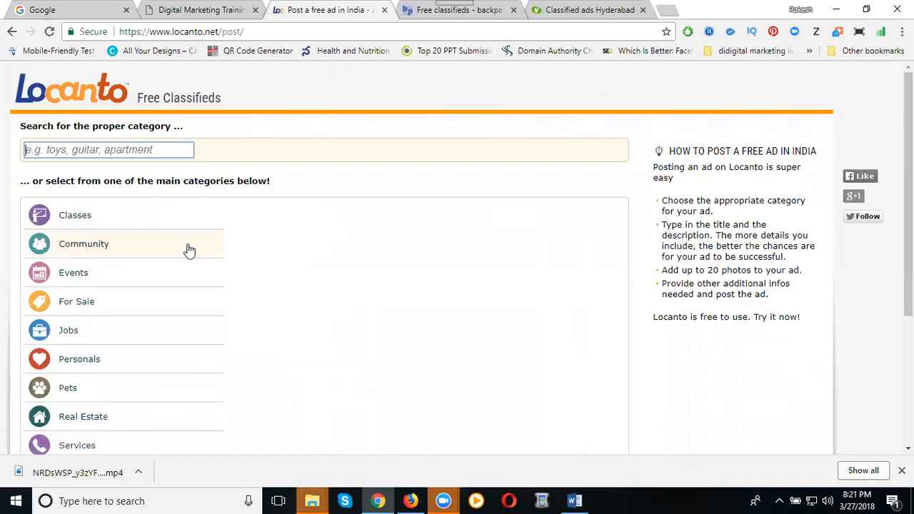
pyautogui.scroll(-1, 189, 250)
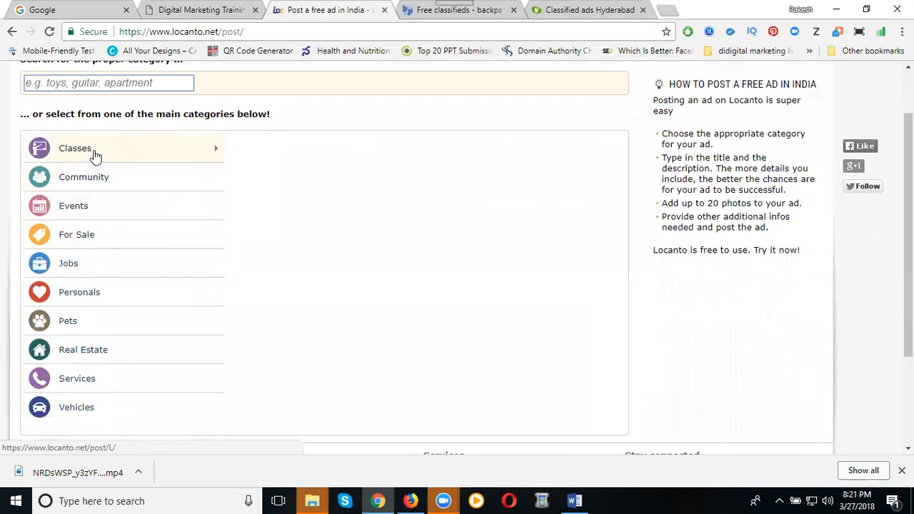
pyautogui.click(95, 155)
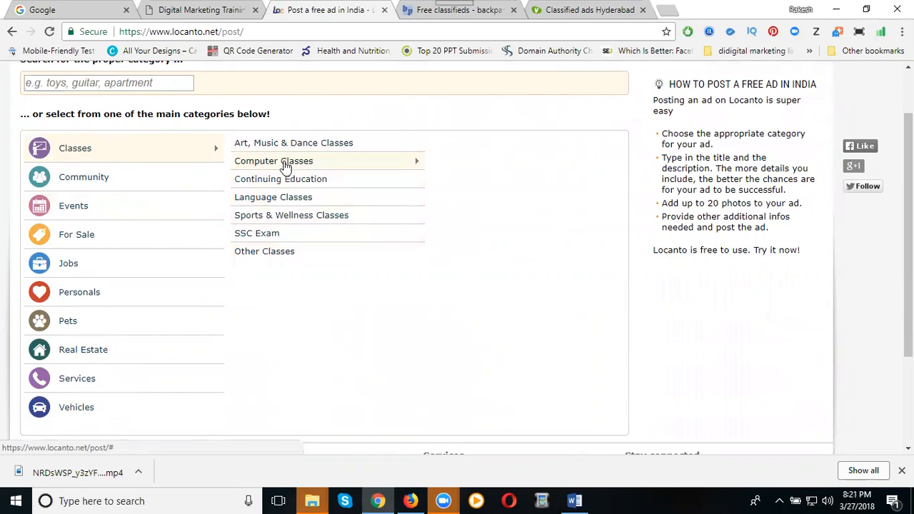
pyautogui.click(279, 251)
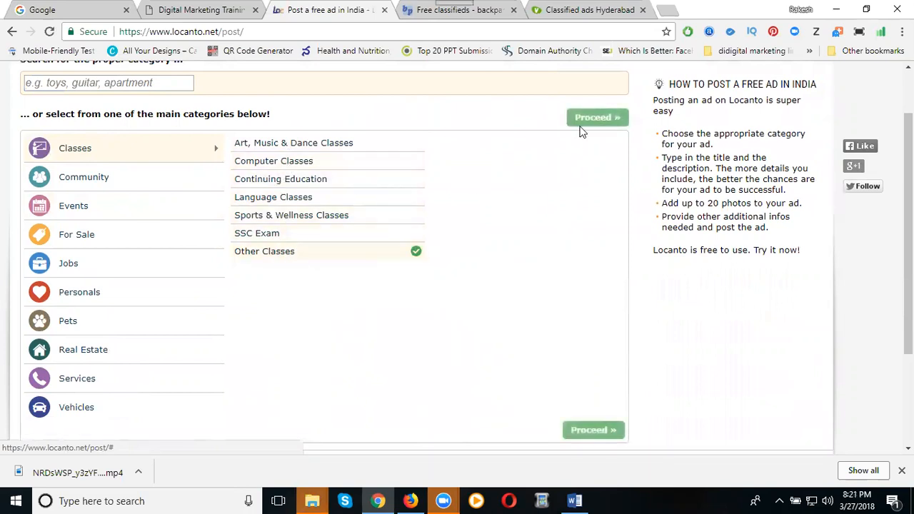
pyautogui.click(587, 118)
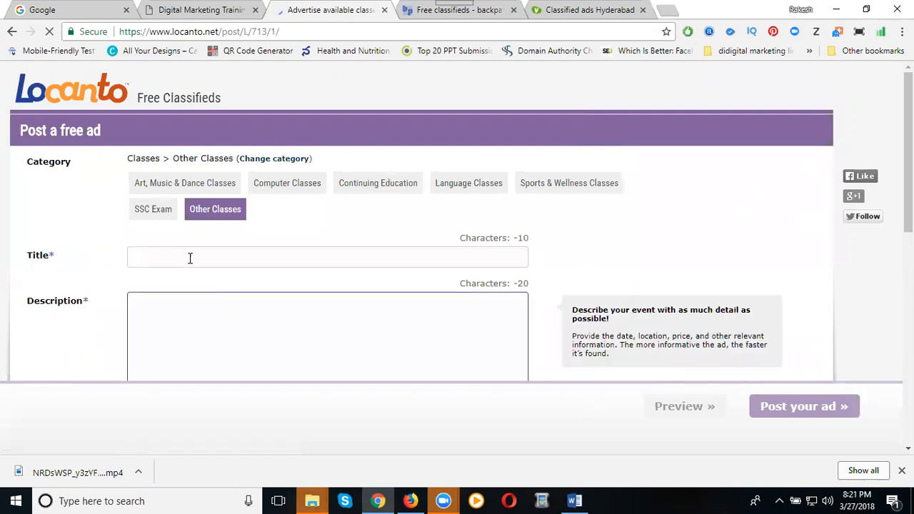
# - Enter the ad title "Digital Marketing Training Course in Madhapur"
pyautogui.click(189, 258)
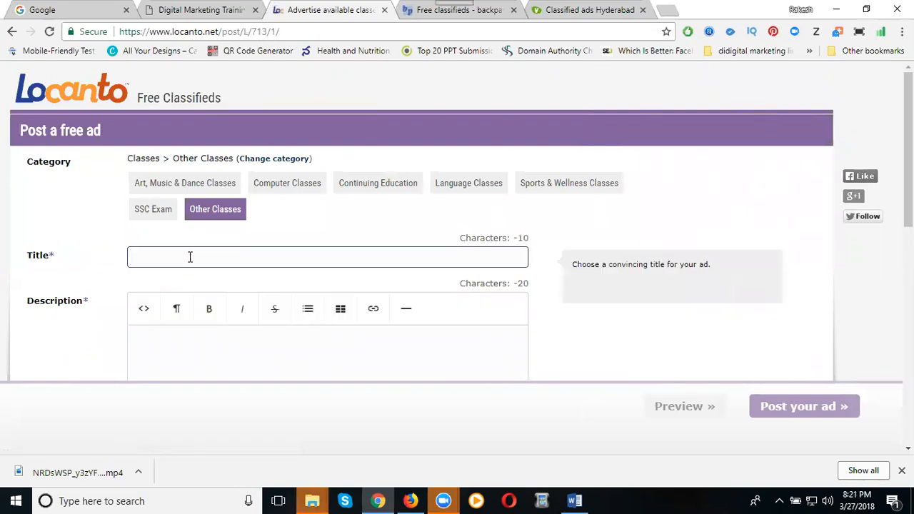
pyautogui.write('Dig')
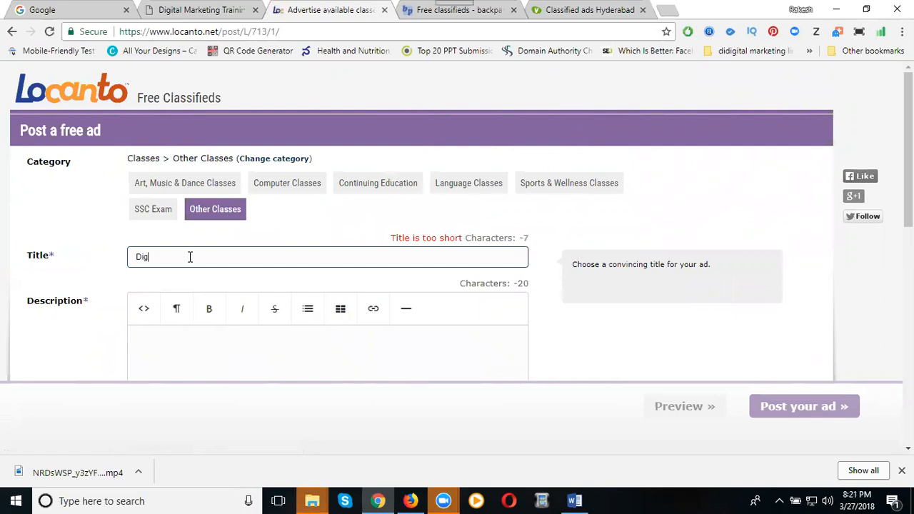
pyautogui.write('ital Ma')
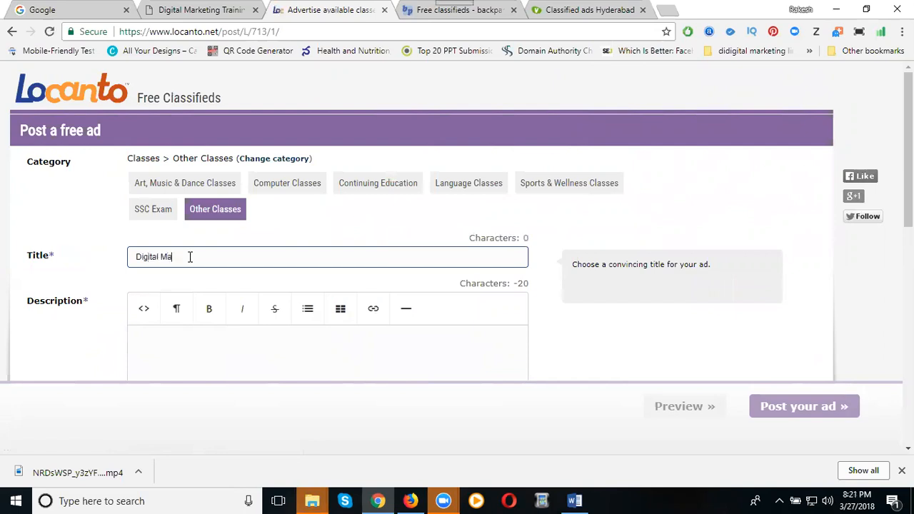
pyautogui.write('rketing Training Course in Madhapur')
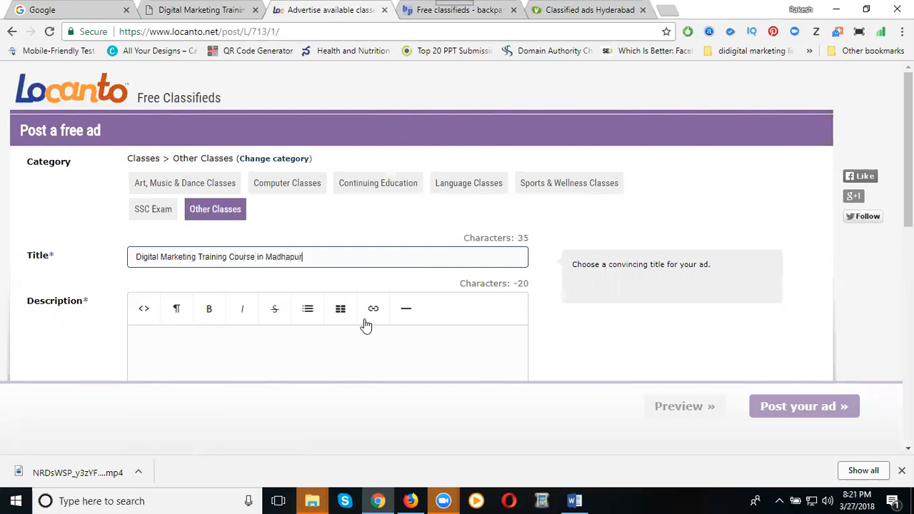
# - Copy all the text from the Word document and paste it into the ad description
pyautogui.click(575, 501)
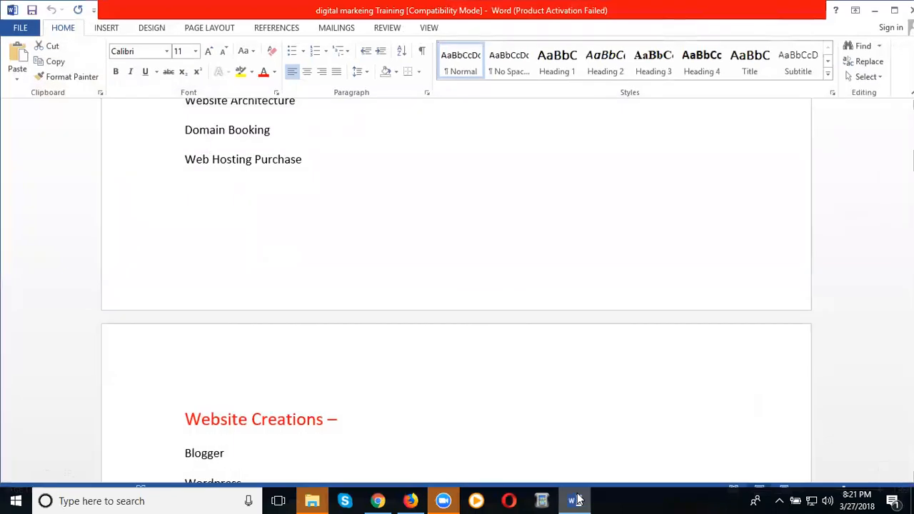
pyautogui.hotkey('ctrl', 'a')
pyautogui.click(378, 500)
pyautogui.click(253, 344)
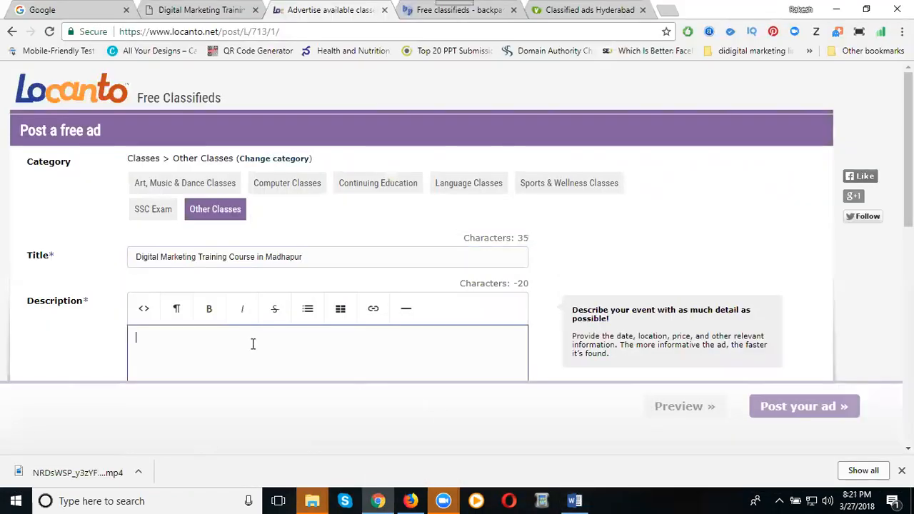
pyautogui.hotkey('ctrl', 'v')
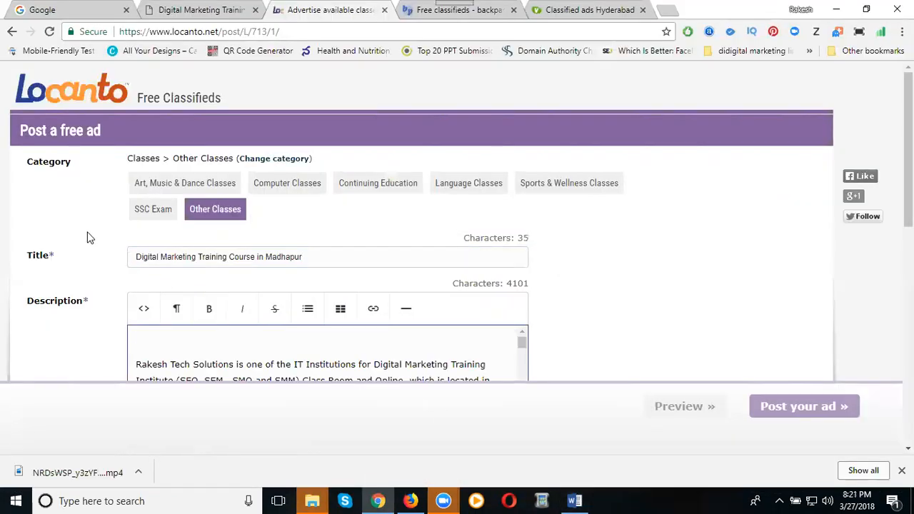
# - Set the ad's start date to 2018-03-27
pyautogui.scroll(-2, 89, 238)
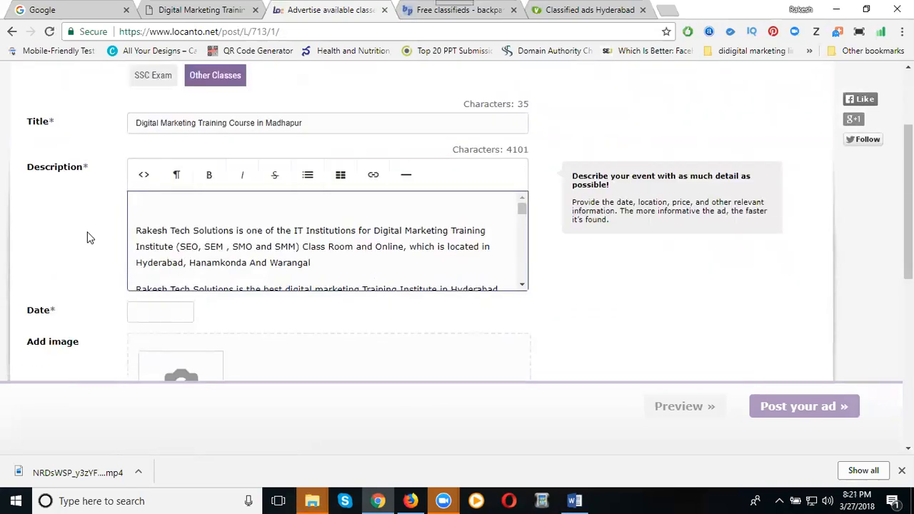
pyautogui.scroll(-2, 89, 238)
pyautogui.click(138, 176)
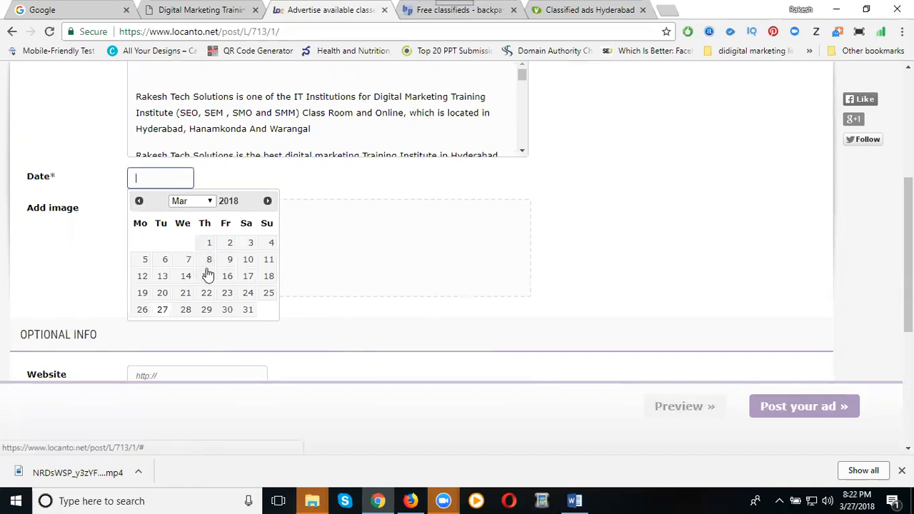
pyautogui.click(162, 312)
pyautogui.click(162, 312)
# - Set the ad's end date to 2018-06-26, leaving the weekday unset
pyautogui.click(227, 178)
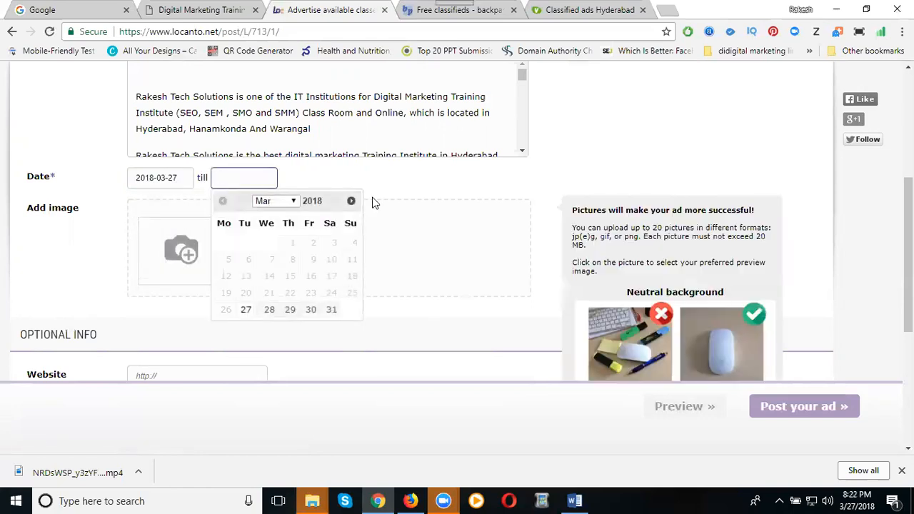
pyautogui.click(351, 202)
pyautogui.click(351, 201)
pyautogui.click(351, 201)
pyautogui.click(252, 313)
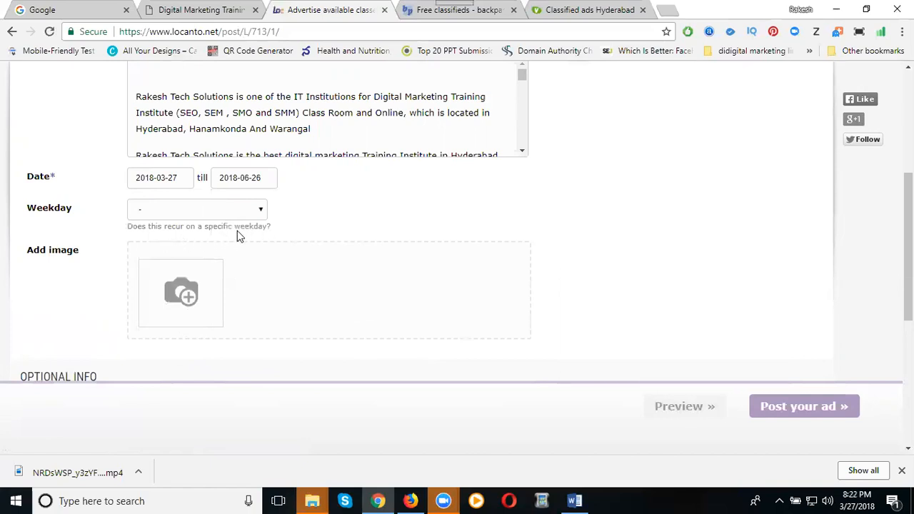
pyautogui.click(218, 204)
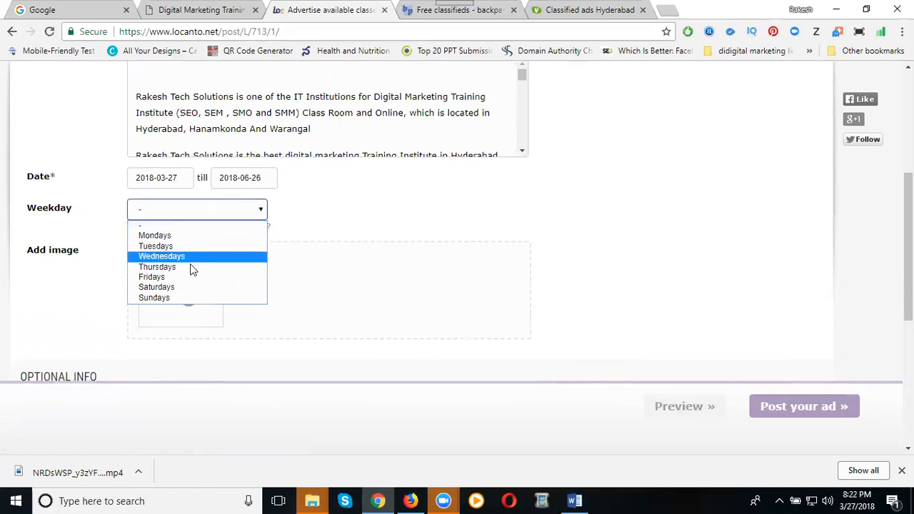
pyautogui.click(344, 238)
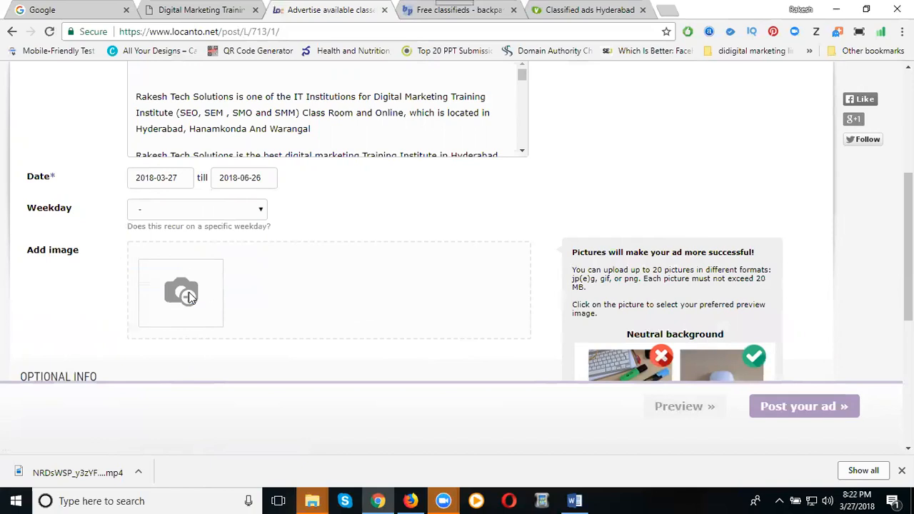
# - Upload all the images from the Digital Marketing Training folder as ad pictures
pyautogui.click(187, 294)
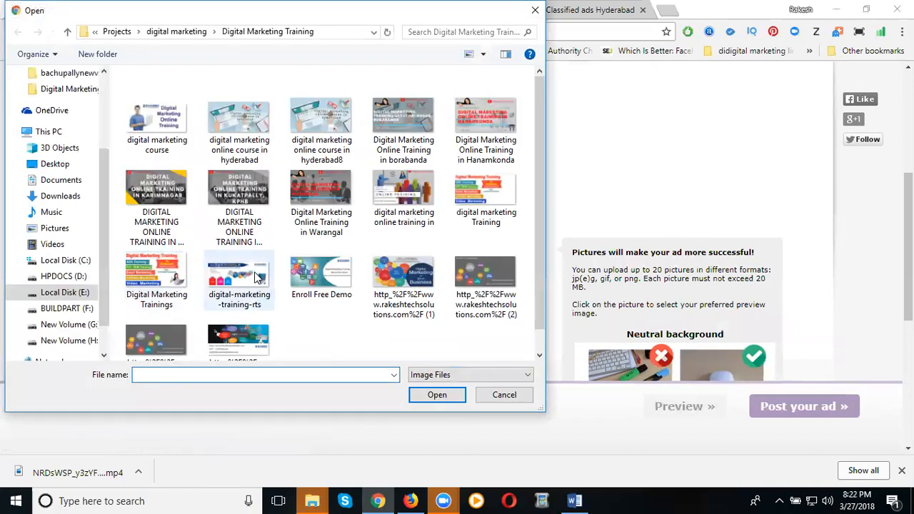
pyautogui.click(251, 275)
pyautogui.keyDown('ctrl'); pyautogui.click(214, 335); pyautogui.keyUp('ctrl')
pyautogui.keyDown('ctrl'); pyautogui.click(146, 257); pyautogui.keyUp('ctrl')
pyautogui.keyDown('ctrl'); pyautogui.click(152, 175); pyautogui.keyUp('ctrl')
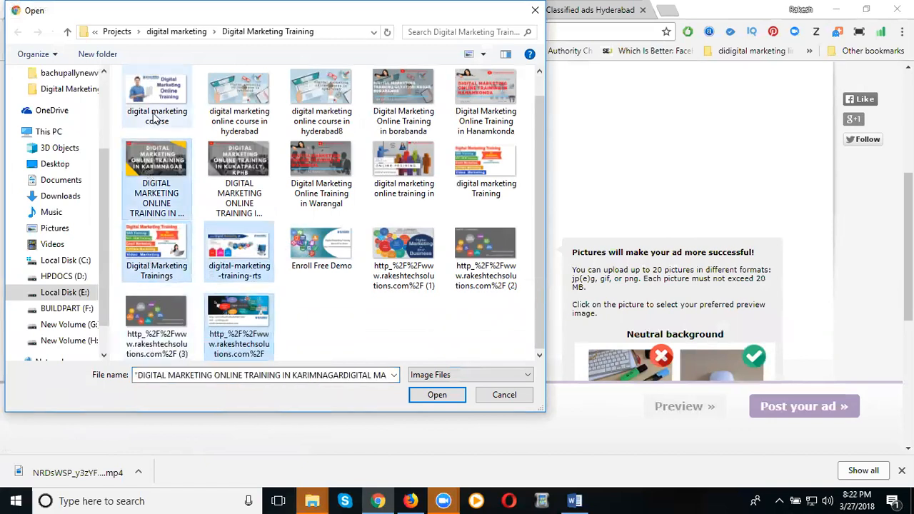
pyautogui.hotkey('ctrl', 'a')
pyautogui.click(430, 394)
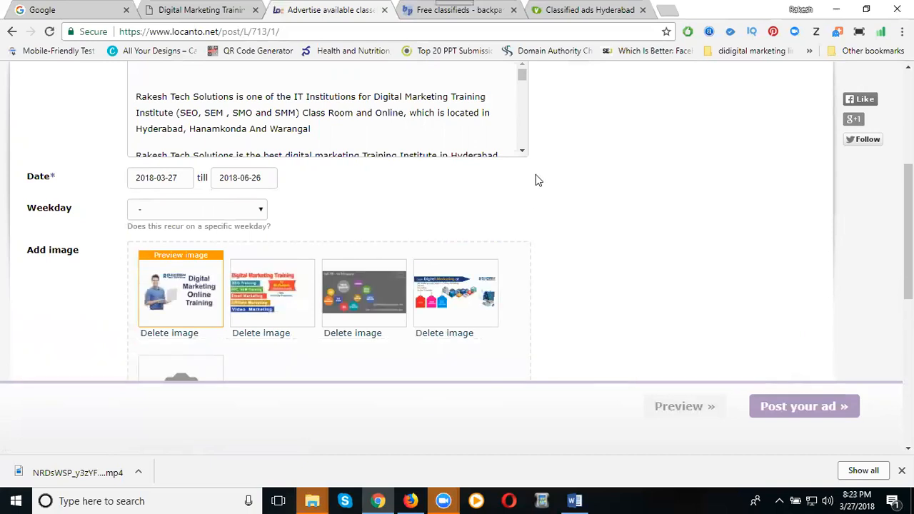
# - Copy the training page URL from the other tab and paste it into the ad's Website field
pyautogui.scroll(-2, 538, 180)
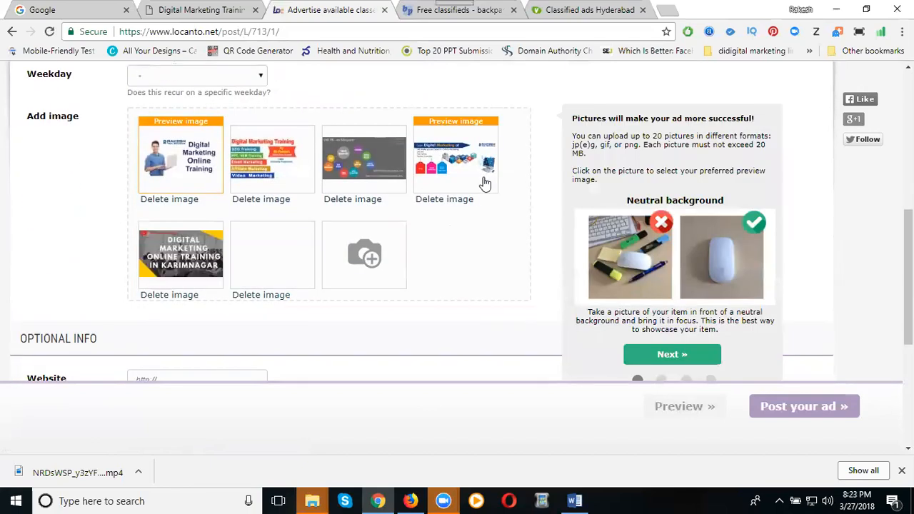
pyautogui.click(198, 11)
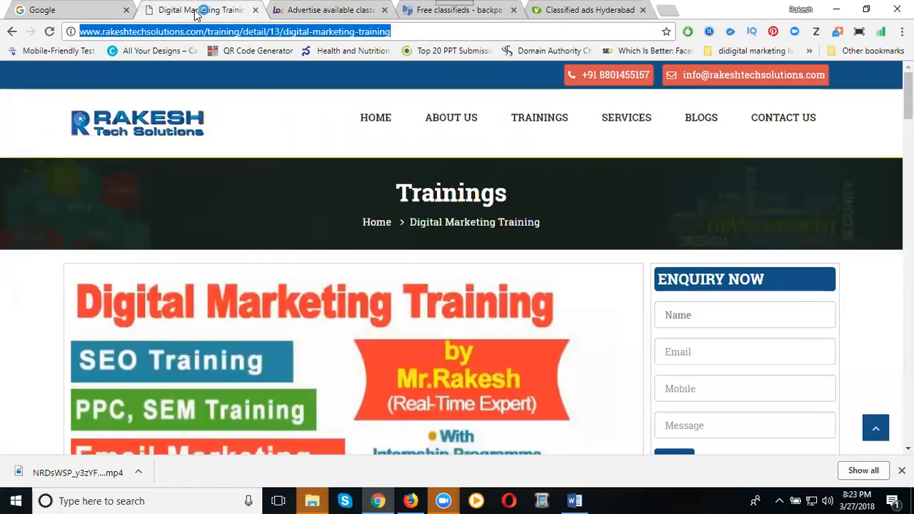
pyautogui.click(357, 15)
pyautogui.scroll(-4, 199, 259)
pyautogui.click(199, 208)
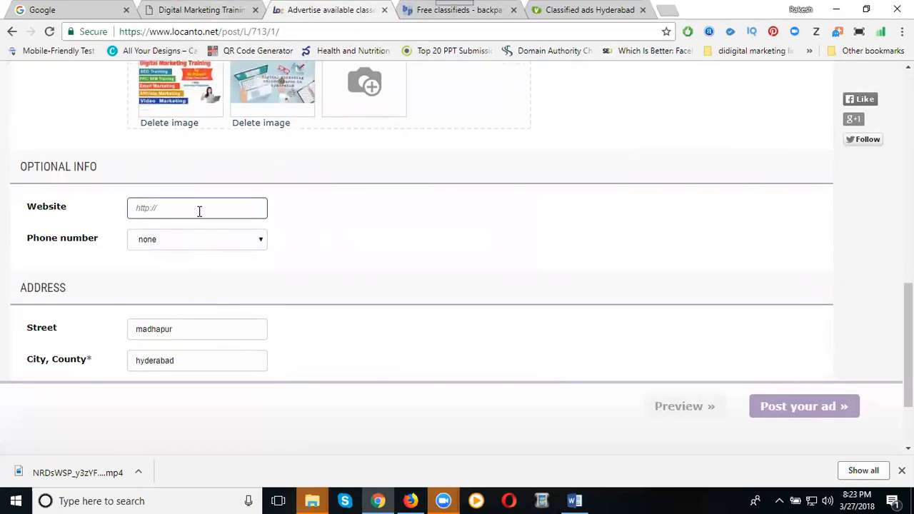
pyautogui.hotkey('ctrl', 'v')
# - Select the saved phone number for the ad and post the ad
pyautogui.click(191, 239)
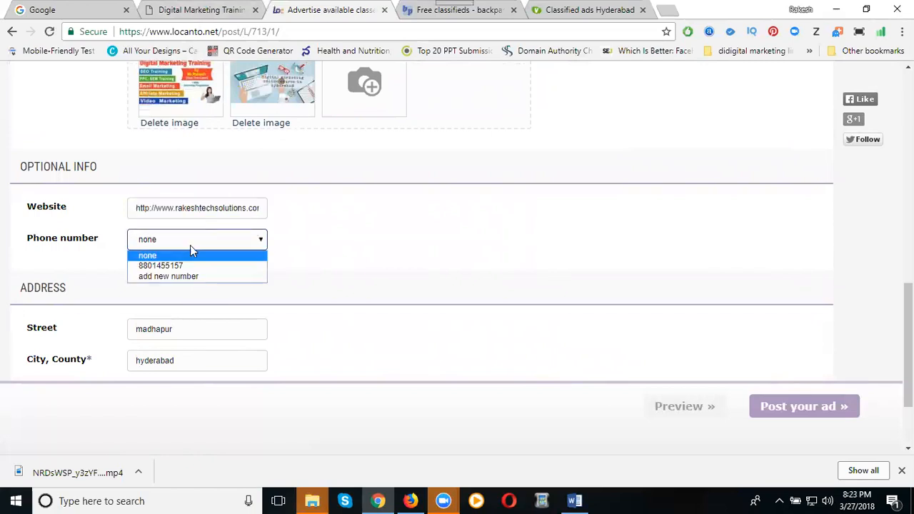
pyautogui.click(189, 266)
pyautogui.scroll(-2, 188, 267)
pyautogui.click(167, 216)
pyautogui.click(164, 247)
pyautogui.click(162, 281)
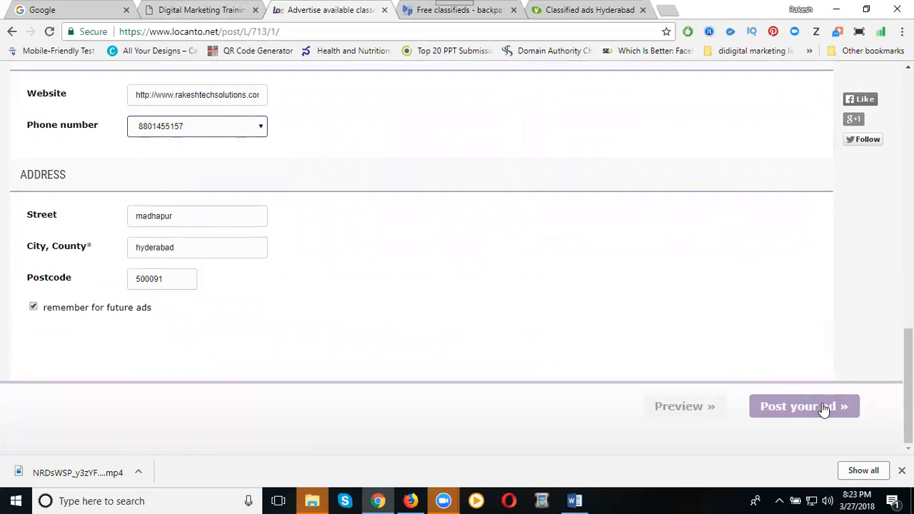
pyautogui.click(834, 413)
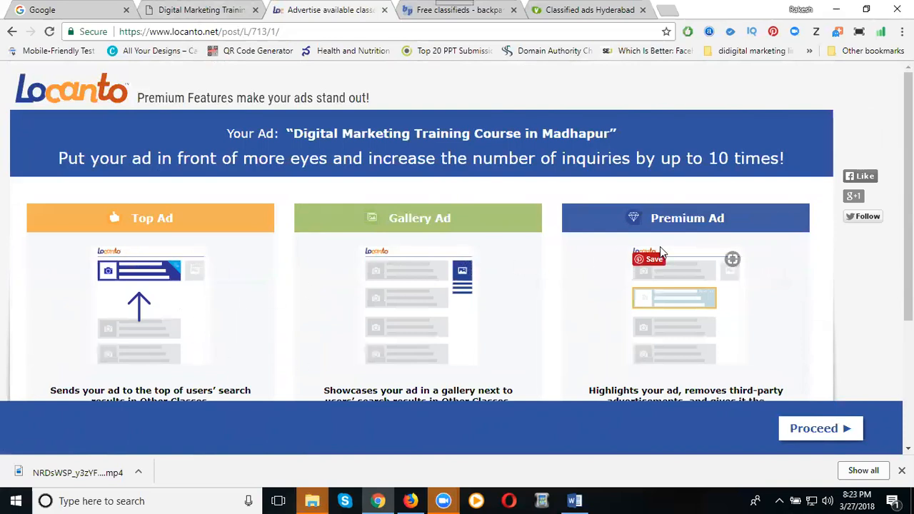
pyautogui.scroll(-2, 659, 246)
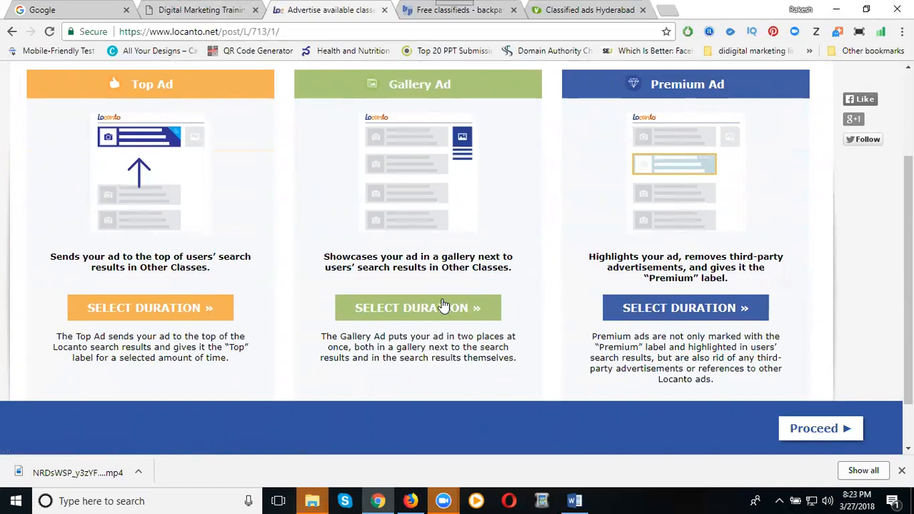
pyautogui.scroll(2, 398, 264)
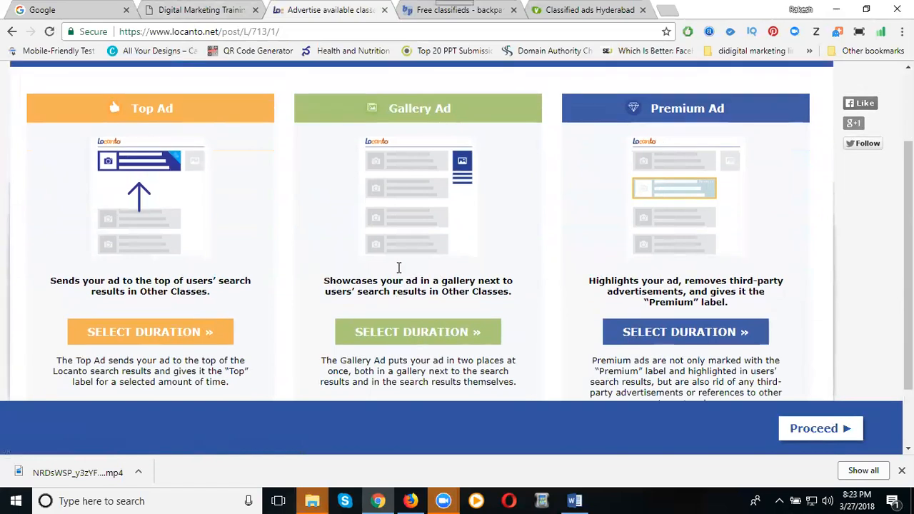
pyautogui.click(120, 90)
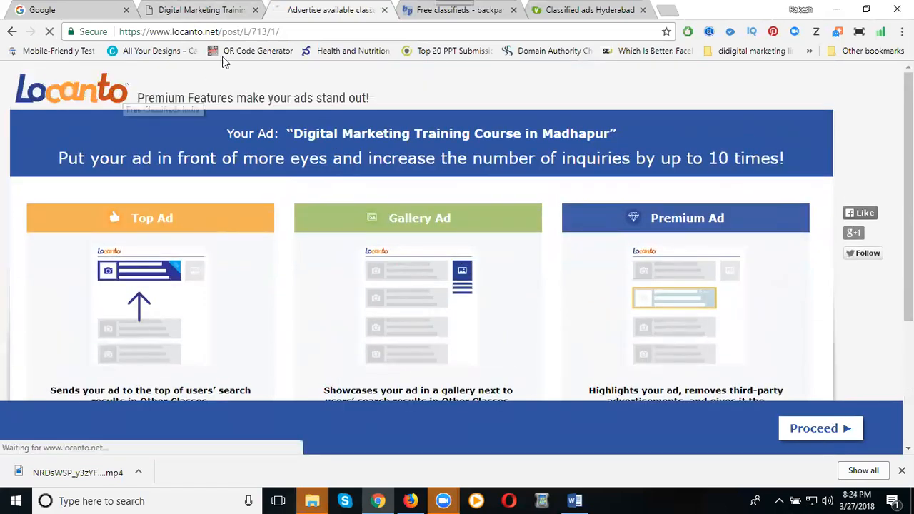
# - Switch to the backpage tab and open the Hyderabad classifieds site from the India city list
pyautogui.click(419, 12)
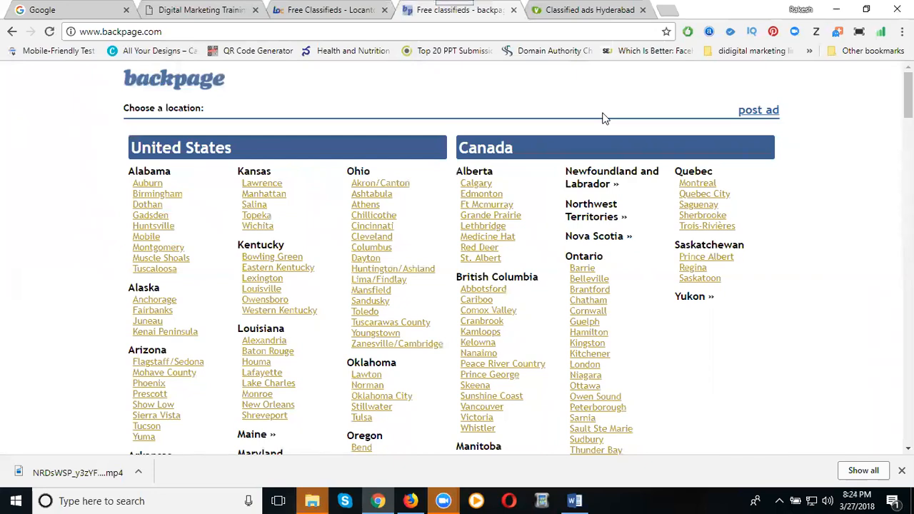
pyautogui.scroll(-8, 463, 173)
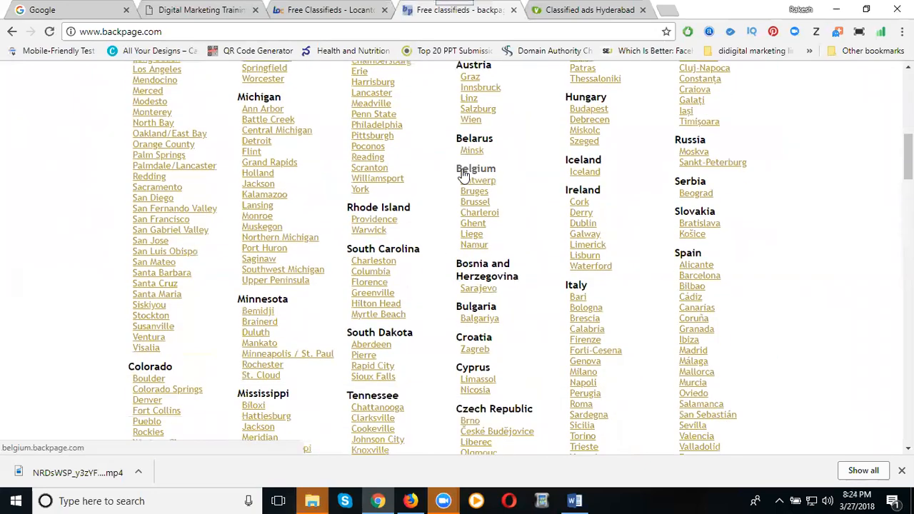
pyautogui.scroll(-7, 463, 174)
pyautogui.scroll(-4, 462, 174)
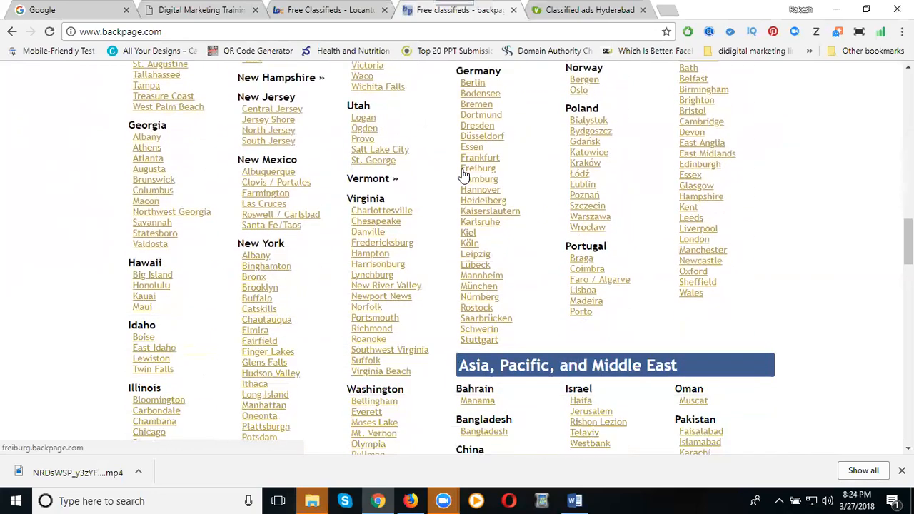
pyautogui.scroll(-6, 463, 174)
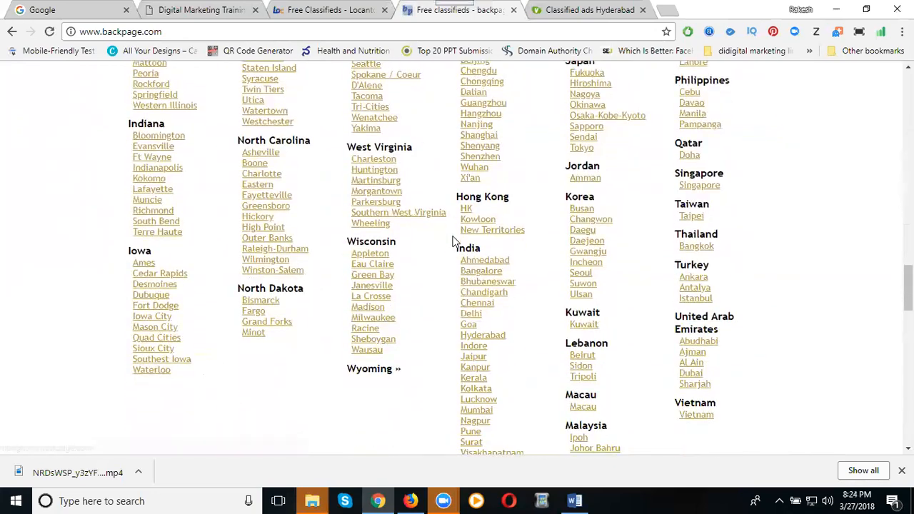
pyautogui.scroll(-1, 464, 257)
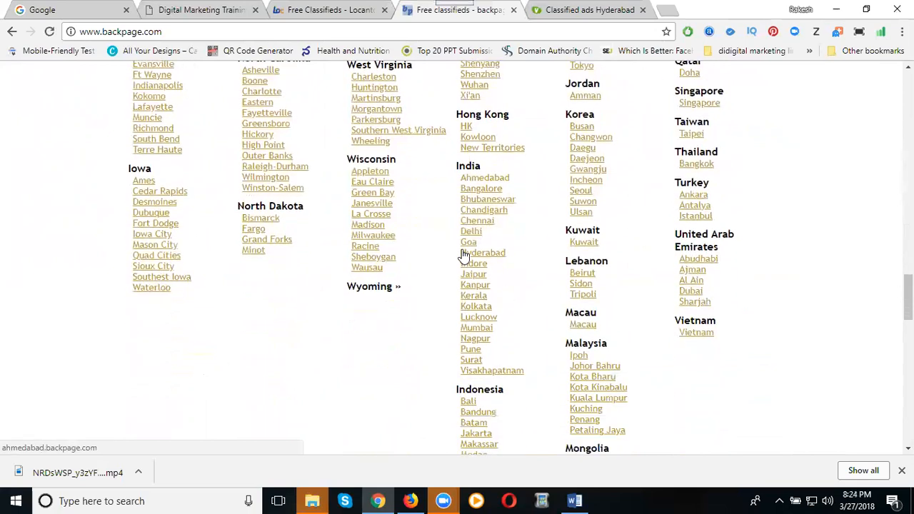
pyautogui.scroll(-1, 464, 255)
pyautogui.click(490, 203)
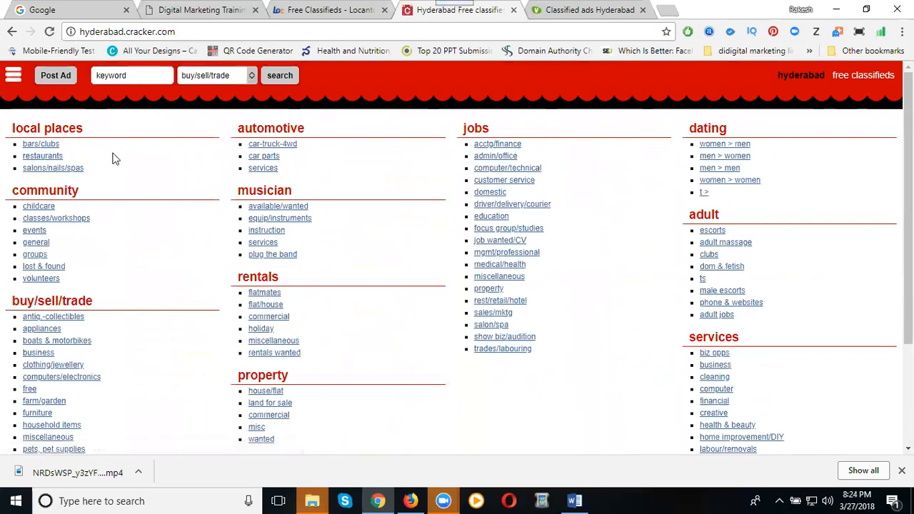
# - Open My Account and log in to the cracker.com account with the saved credentials
pyautogui.scroll(-2, 114, 158)
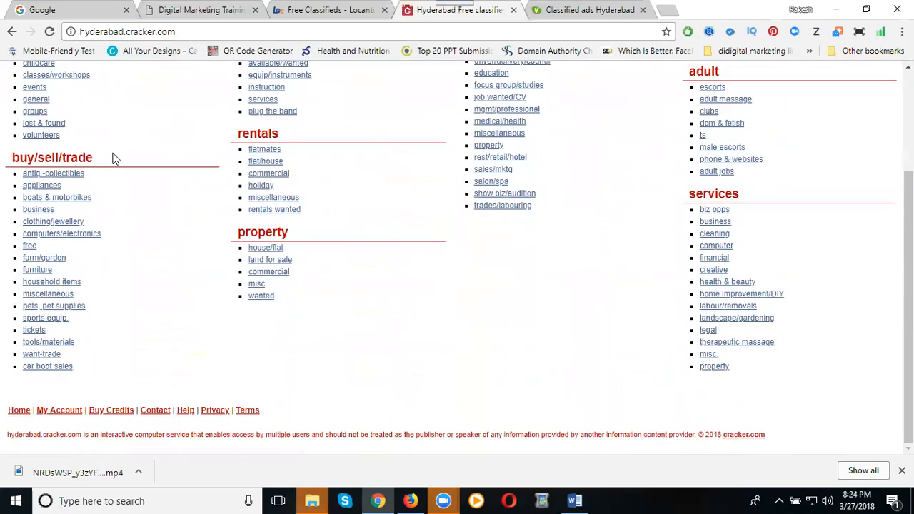
pyautogui.click(47, 411)
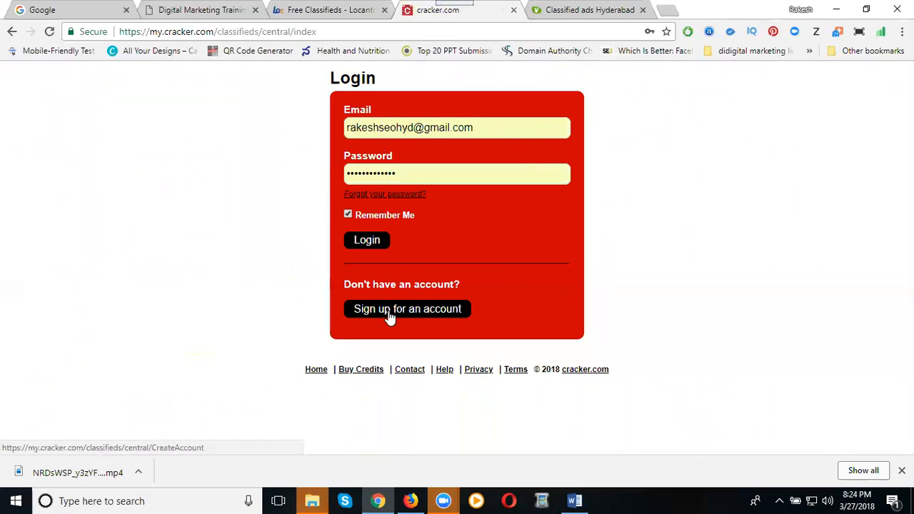
pyautogui.click(366, 243)
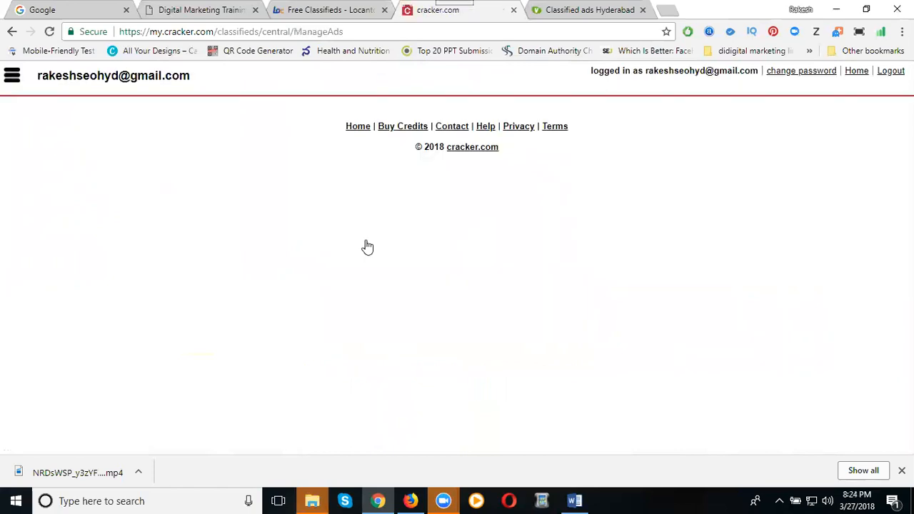
# - Start posting a local ad and choose India, then Hyderabad, as the location
pyautogui.click(13, 76)
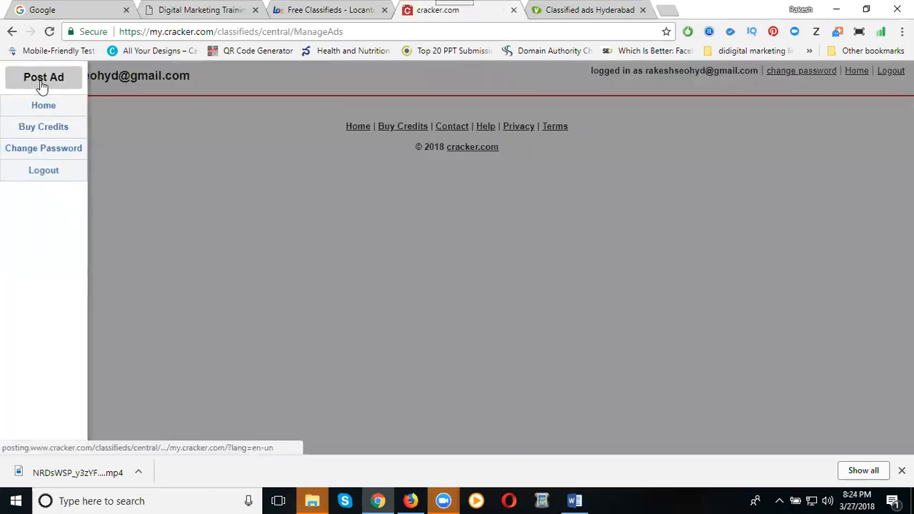
pyautogui.click(43, 78)
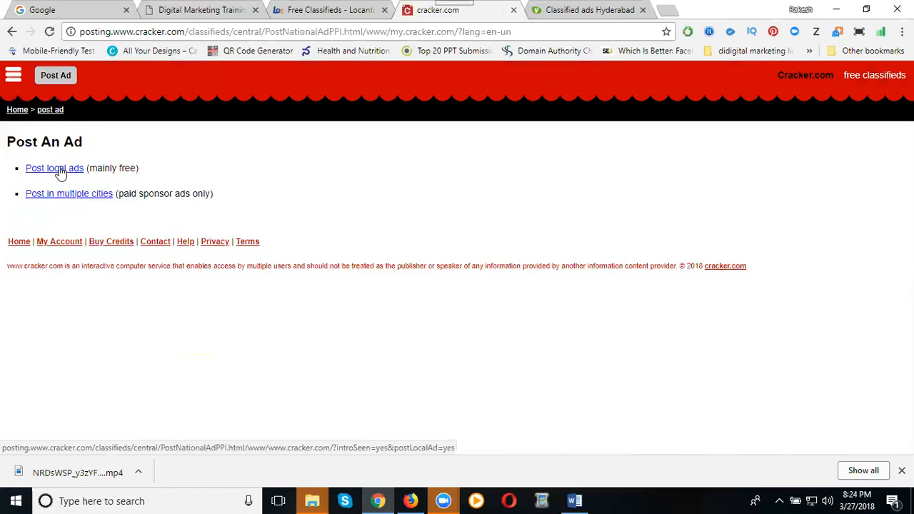
pyautogui.click(61, 173)
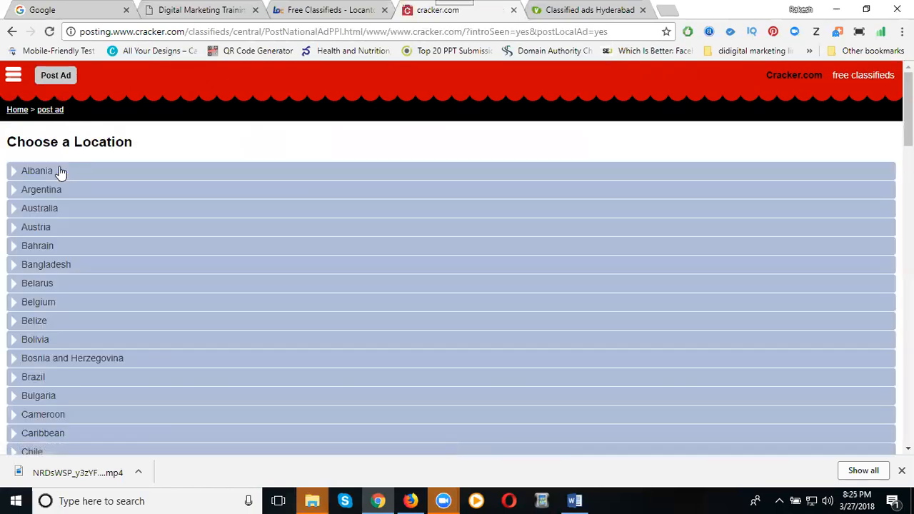
pyautogui.scroll(-3, 111, 227)
pyautogui.scroll(-3, 112, 227)
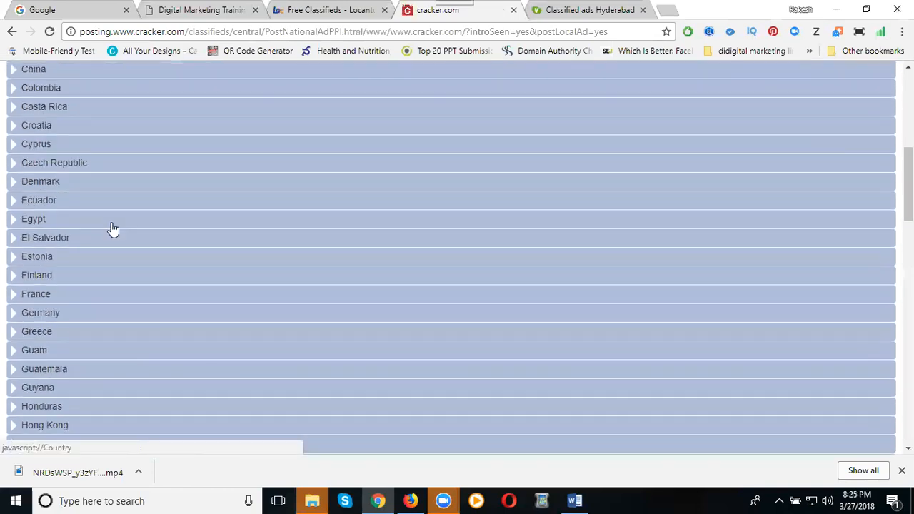
pyautogui.scroll(-4, 112, 230)
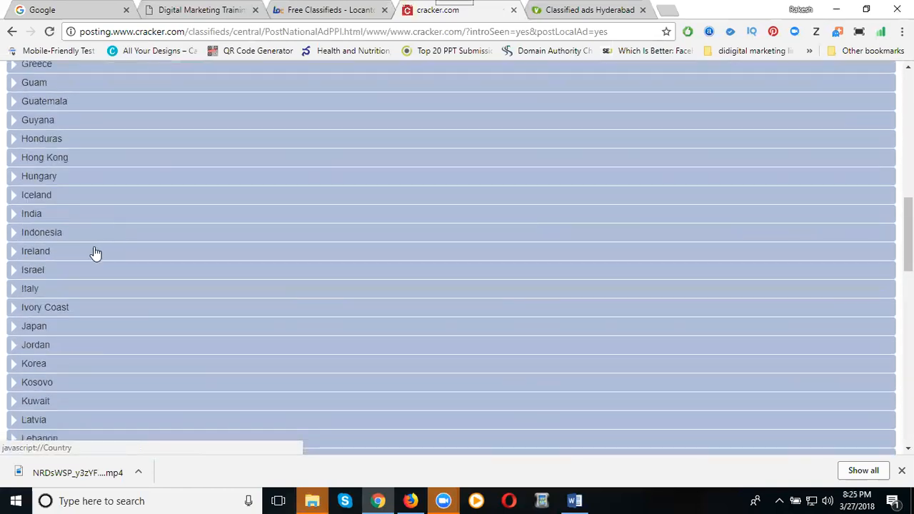
pyautogui.click(40, 217)
pyautogui.click(125, 235)
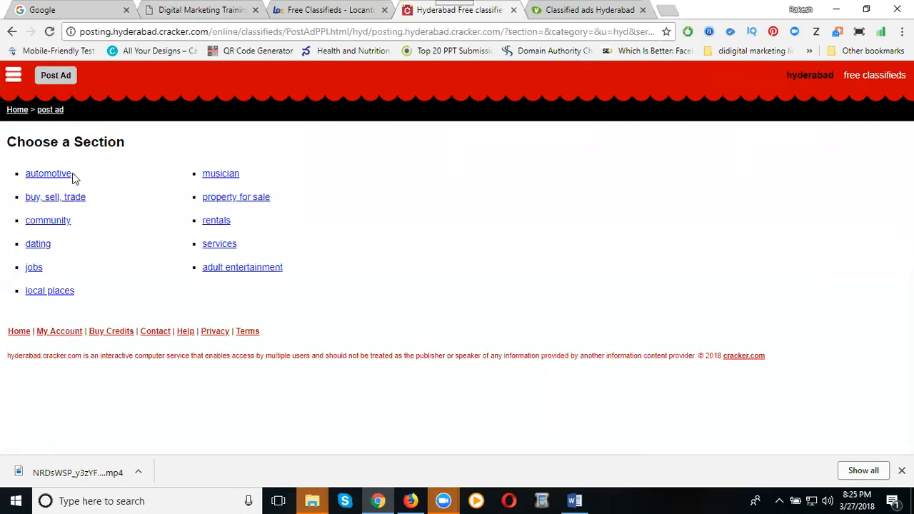
# - Choose the community section, classes/workshops category and Hyderabad location for the ad
pyautogui.click(51, 221)
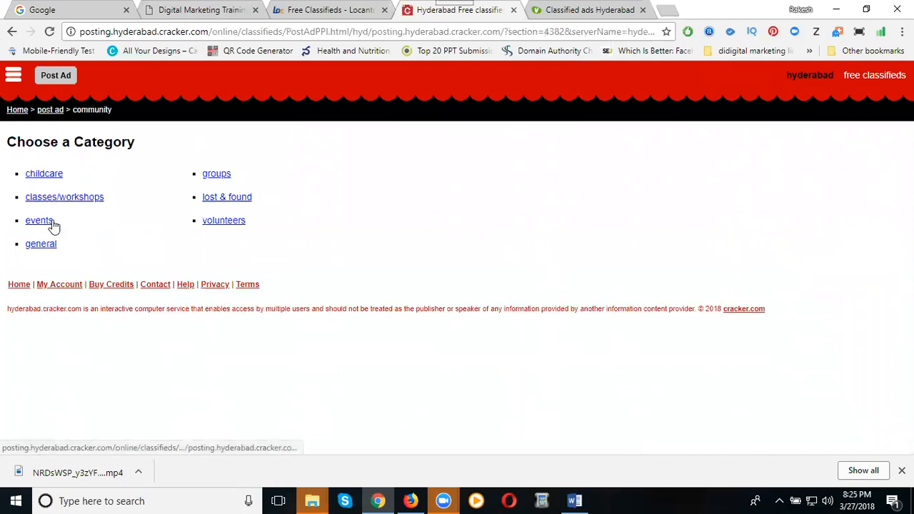
pyautogui.click(53, 199)
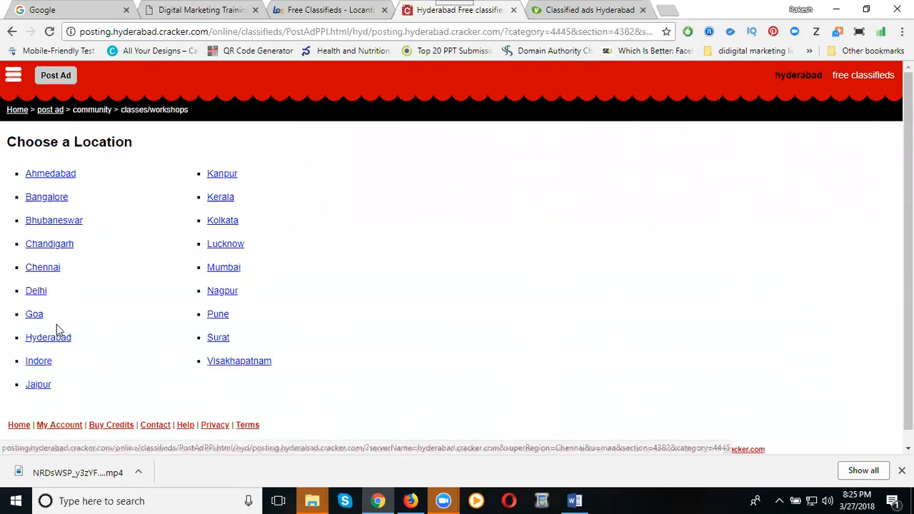
pyautogui.click(57, 338)
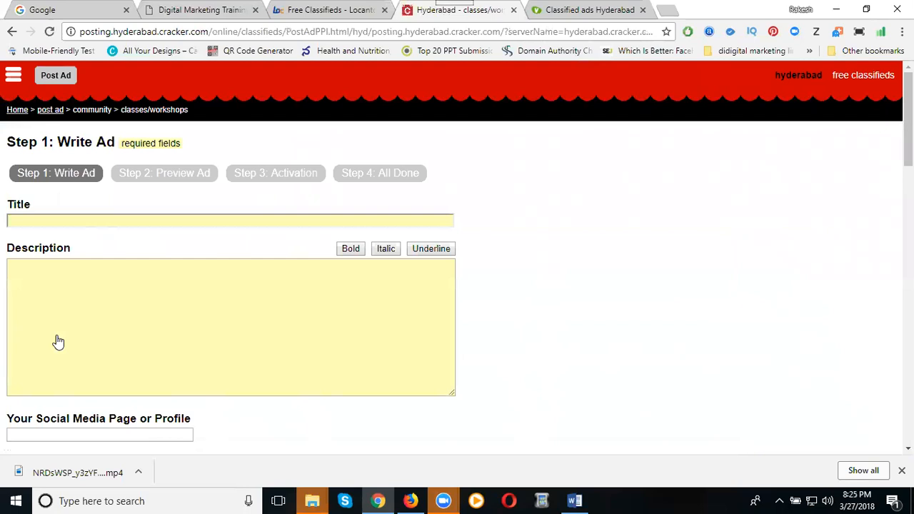
# - Enter the ad title Digital Marketing Training in Hyderabad
pyautogui.click(61, 221)
pyautogui.write('Digital Marketing')
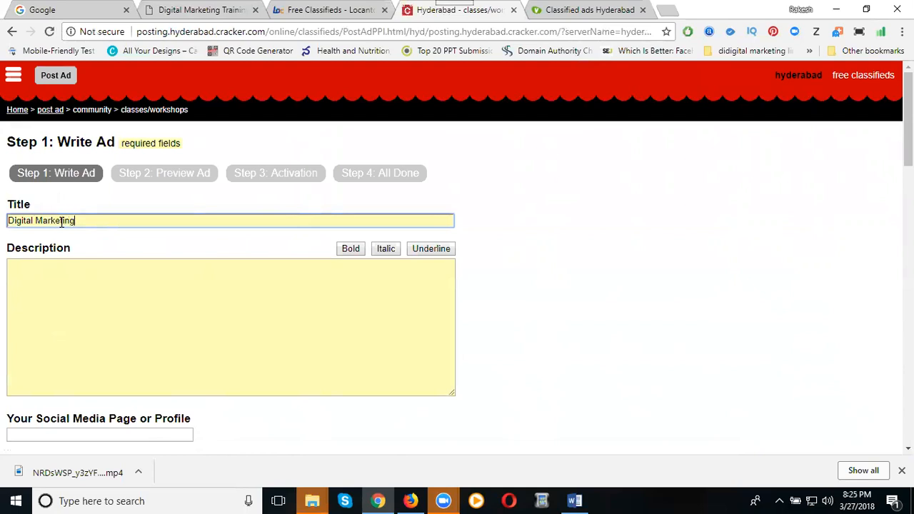
pyautogui.write(' Training in Hyderabad')
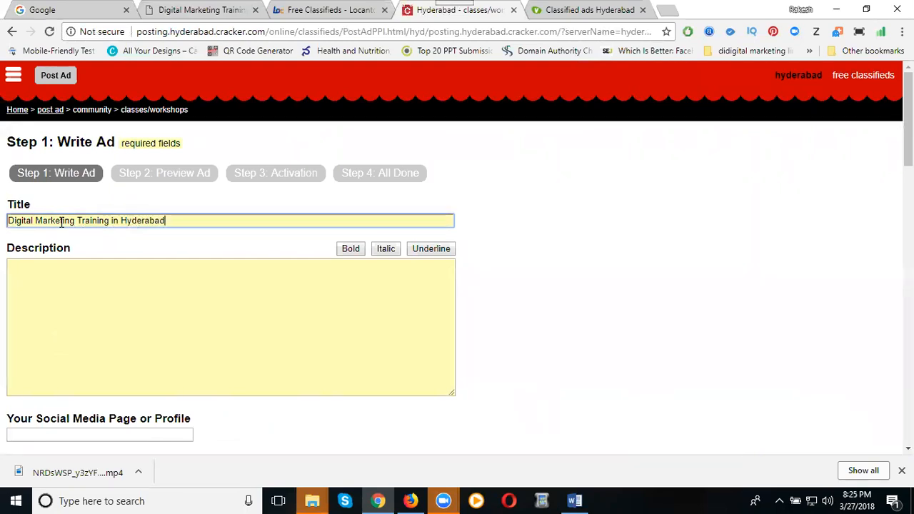
# - Paste the course details copied from the Word document into the ad's Description field
pyautogui.click(581, 500)
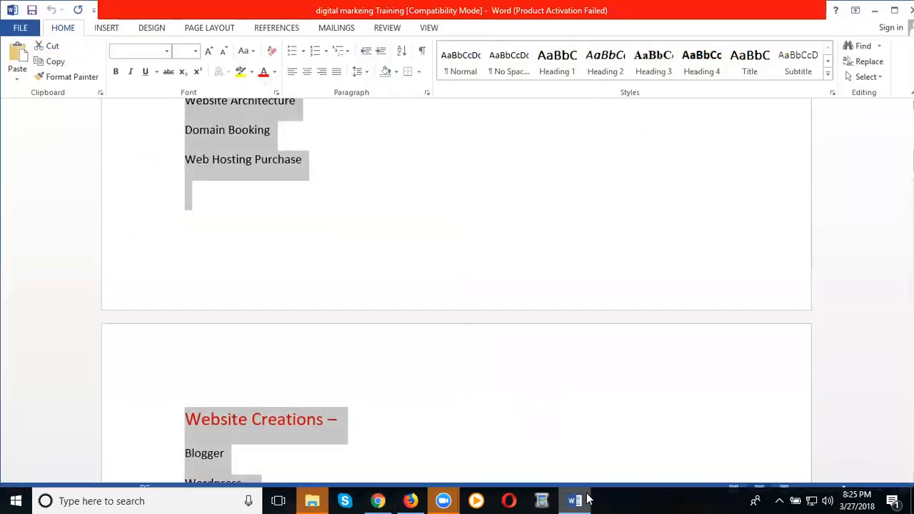
pyautogui.click(377, 500)
pyautogui.click(293, 342)
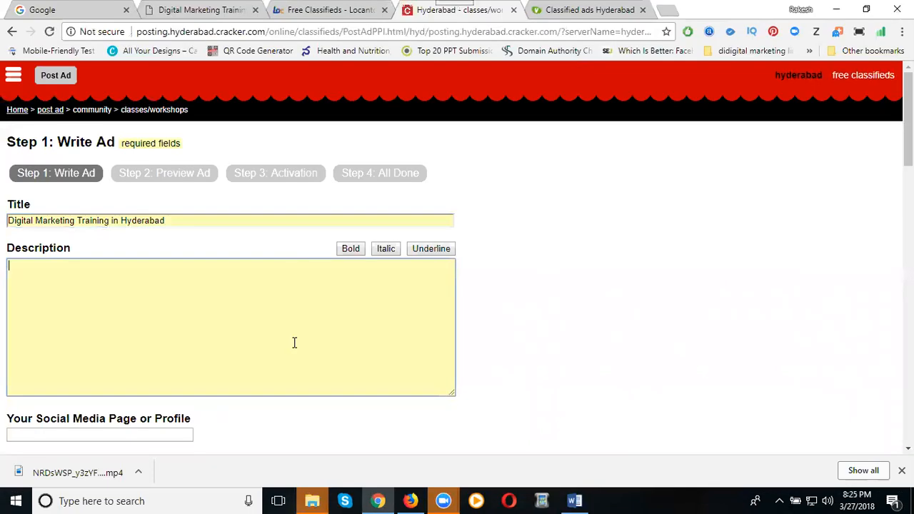
pyautogui.hotkey('ctrl', 'v')
pyautogui.scroll(-3, 308, 360)
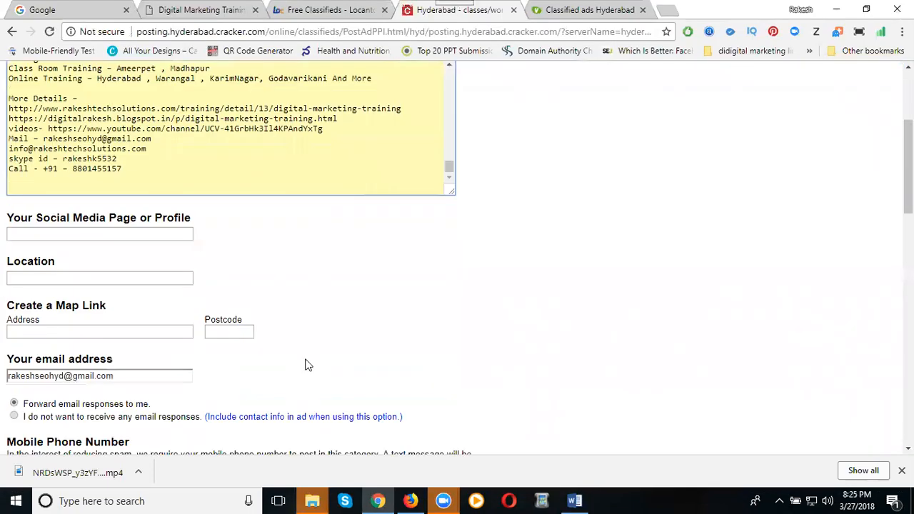
# - Enter the Facebook page address in the Social Media Page or Profile field
pyautogui.click(120, 234)
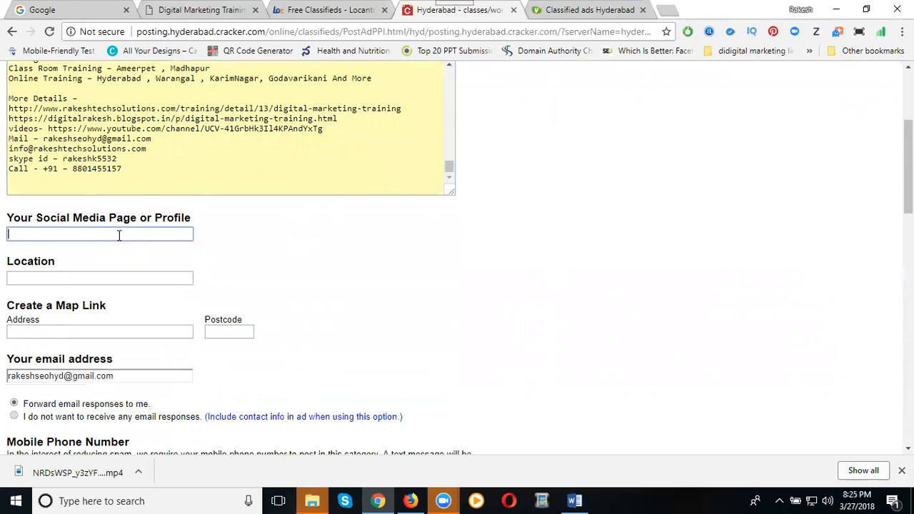
pyautogui.write('facebook.com/di')
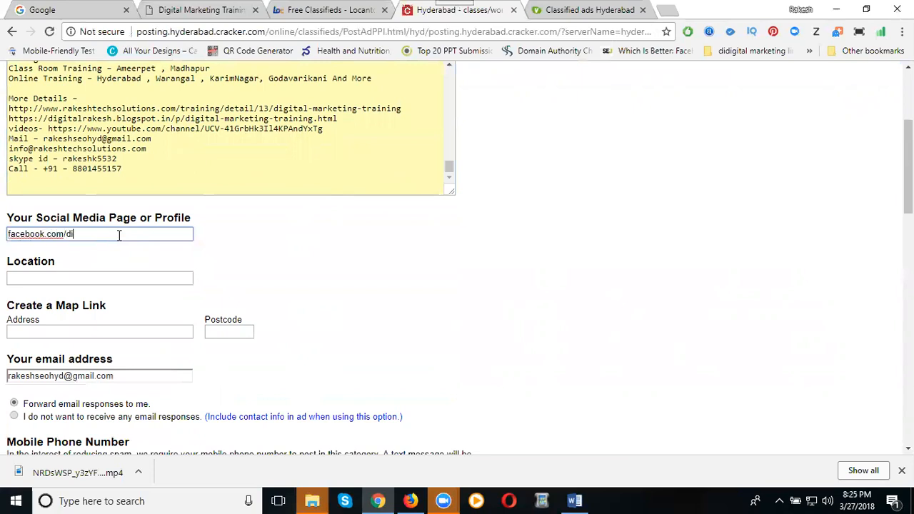
pyautogui.write('gitalrakesh')
# - Set Location and map Address to hyderabad and the Postcode to 500018
pyautogui.click(100, 277)
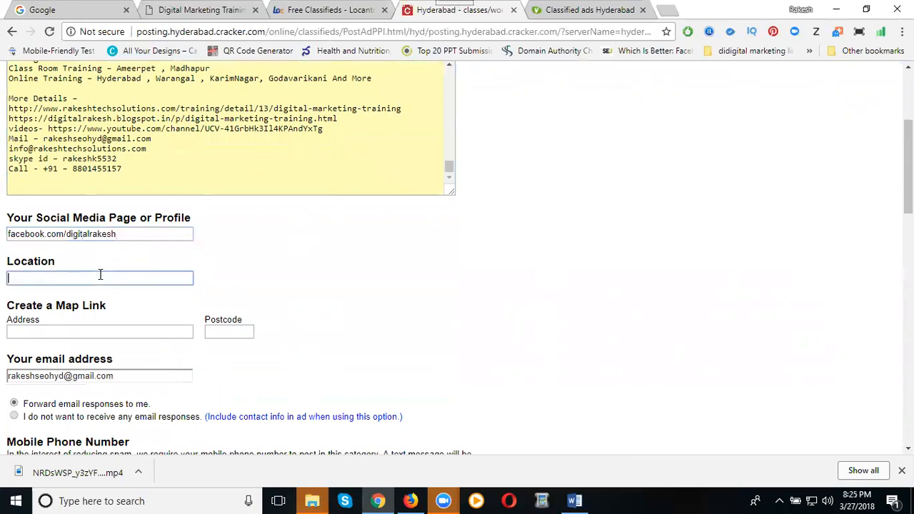
pyautogui.write('hyderabad')
pyautogui.click(90, 328)
pyautogui.write('hyderabad')
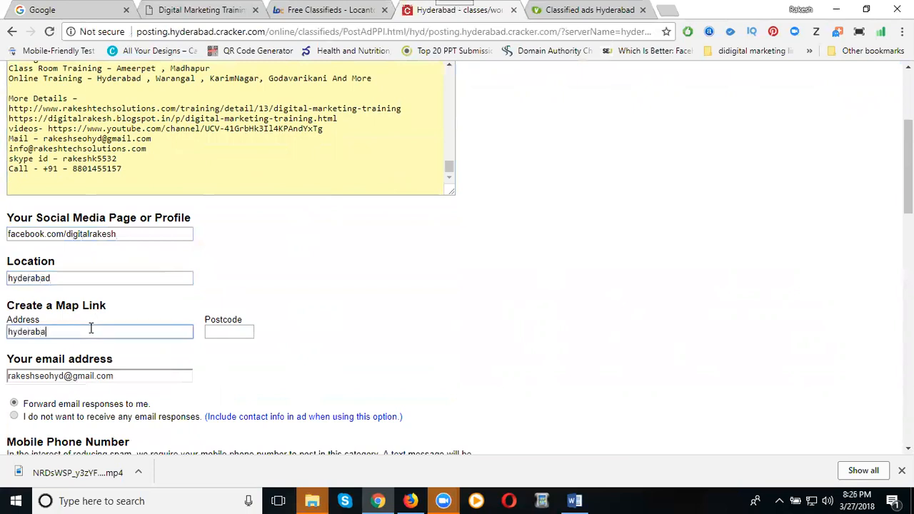
pyautogui.click(220, 334)
pyautogui.write('500018')
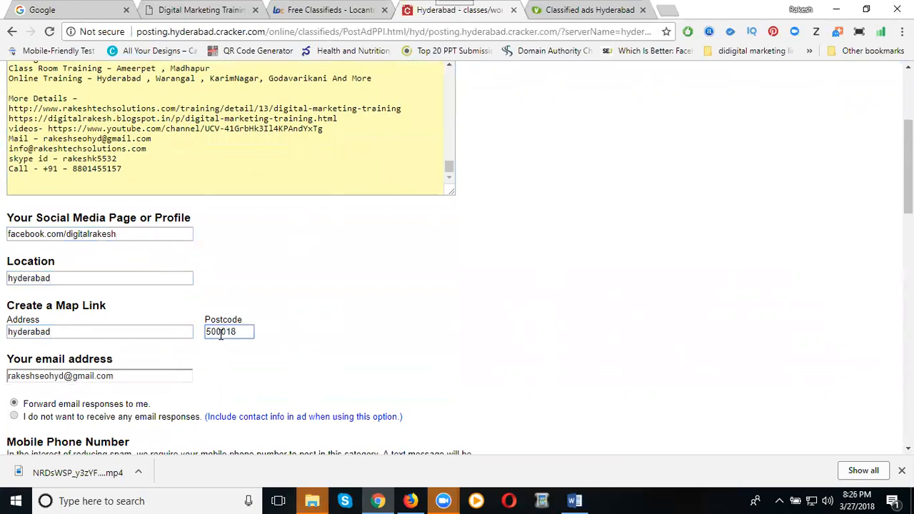
# - Upload several images from the Digital Marketing Training folder as ad images
pyautogui.scroll(-5, 146, 307)
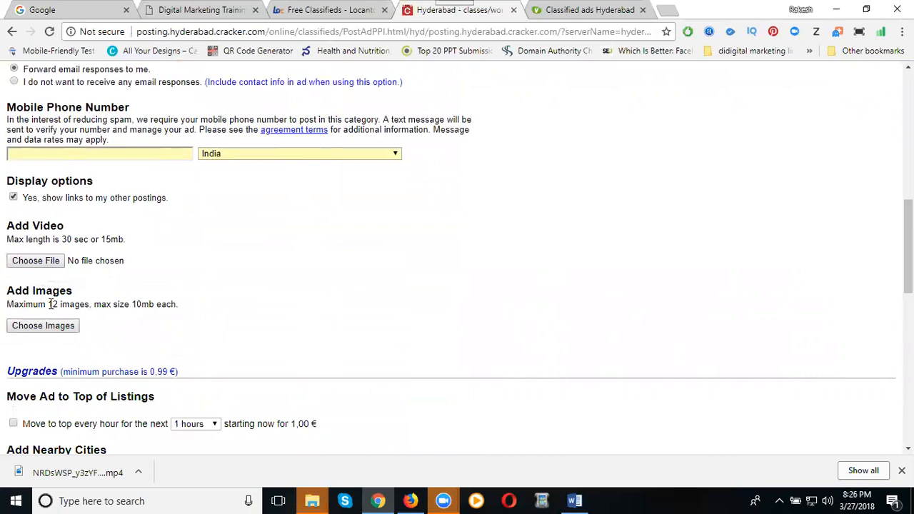
pyautogui.click(18, 328)
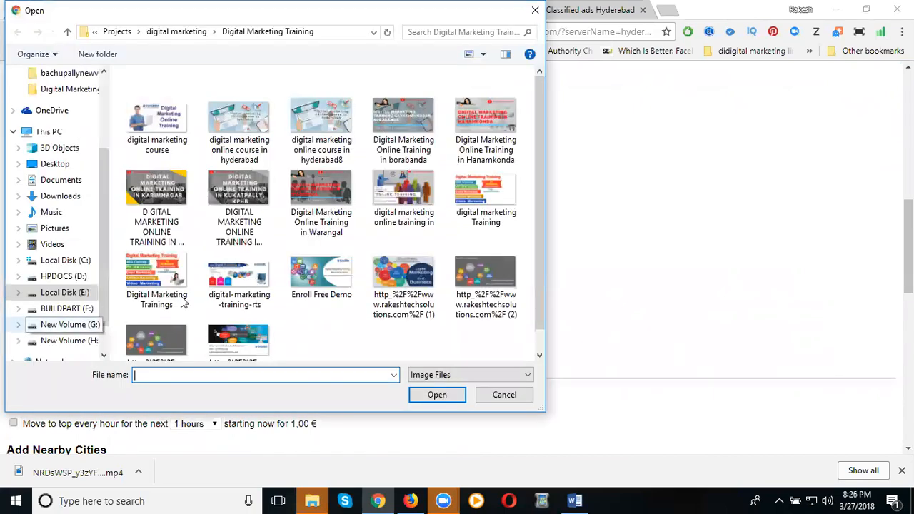
pyautogui.click(236, 284)
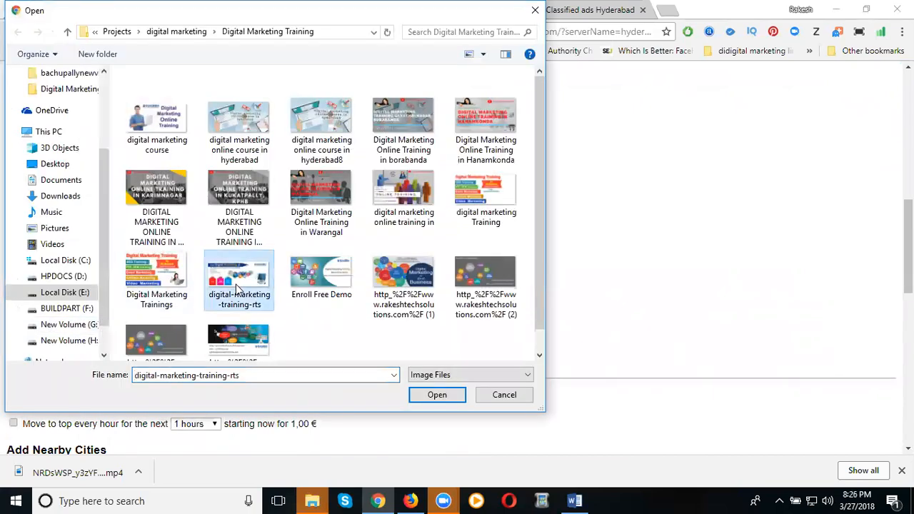
pyautogui.keyDown('ctrl'); pyautogui.click(180, 264); pyautogui.keyUp('ctrl')
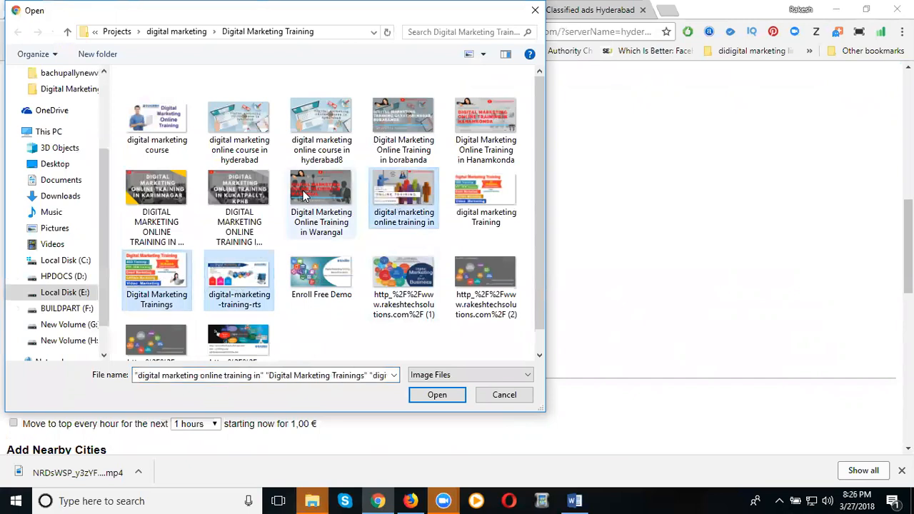
pyautogui.keyDown('ctrl'); pyautogui.click(322, 207); pyautogui.keyUp('ctrl')
pyautogui.click(435, 394)
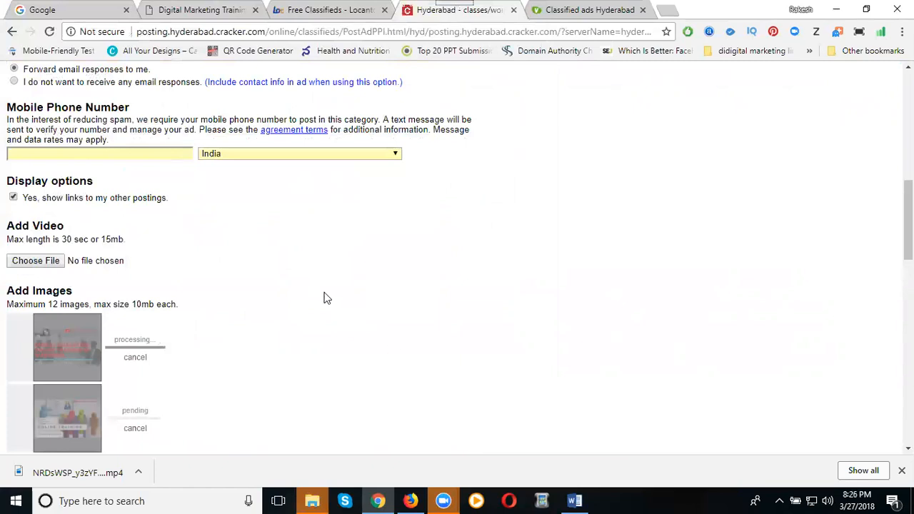
# - Agree to the terms of use and continue to the ad preview
pyautogui.scroll(-12, 324, 297)
pyautogui.scroll(-2, 324, 298)
pyautogui.scroll(3, 325, 298)
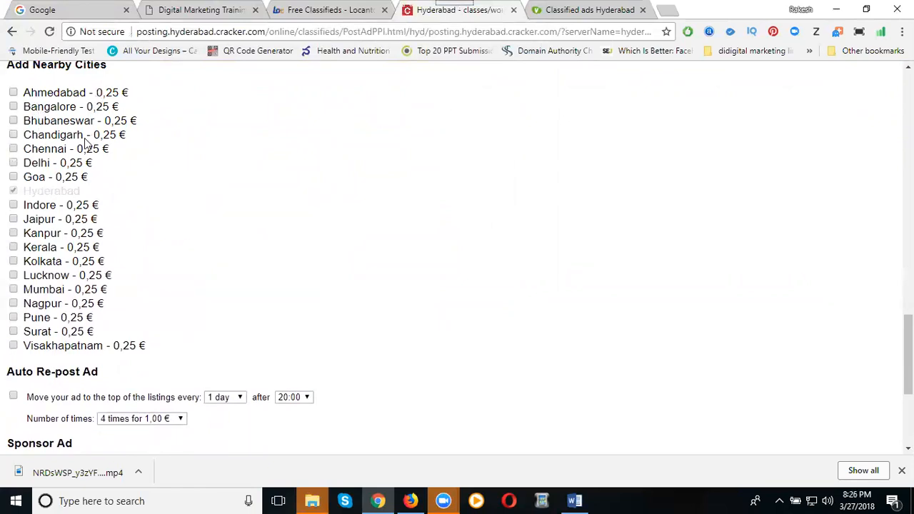
pyautogui.scroll(-3, 71, 243)
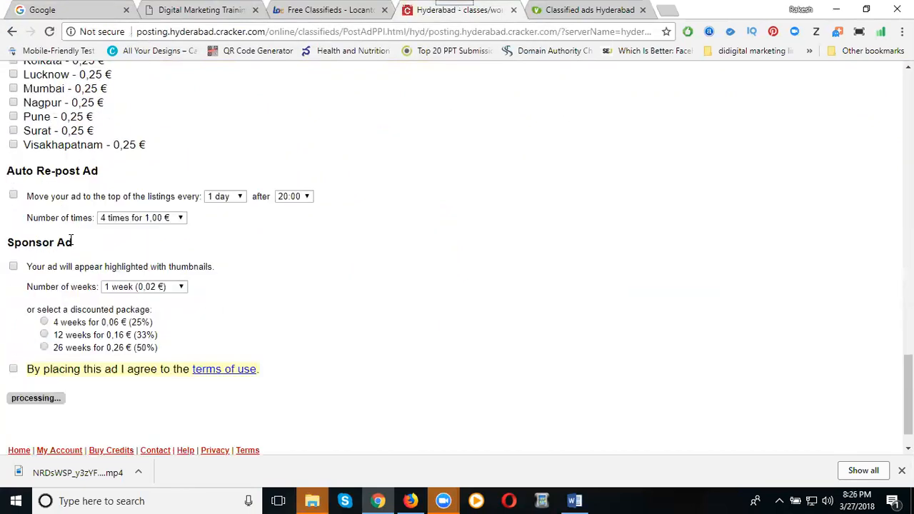
pyautogui.scroll(-1, 70, 240)
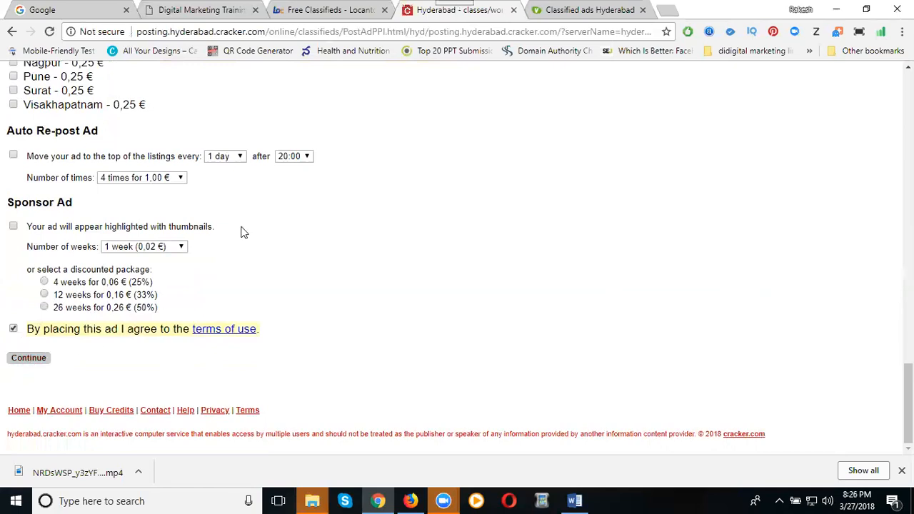
pyautogui.scroll(1, 242, 230)
pyautogui.scroll(6, 242, 228)
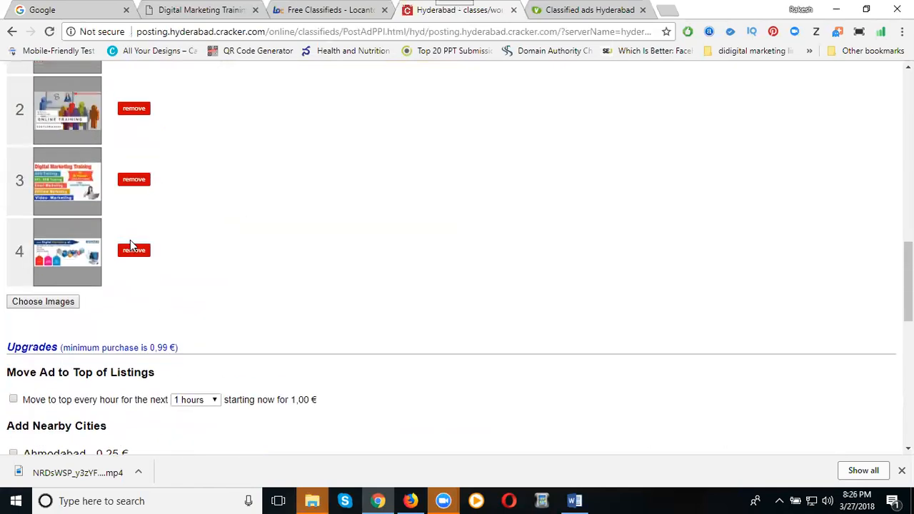
pyautogui.scroll(-3, 132, 246)
pyautogui.scroll(-4, 132, 246)
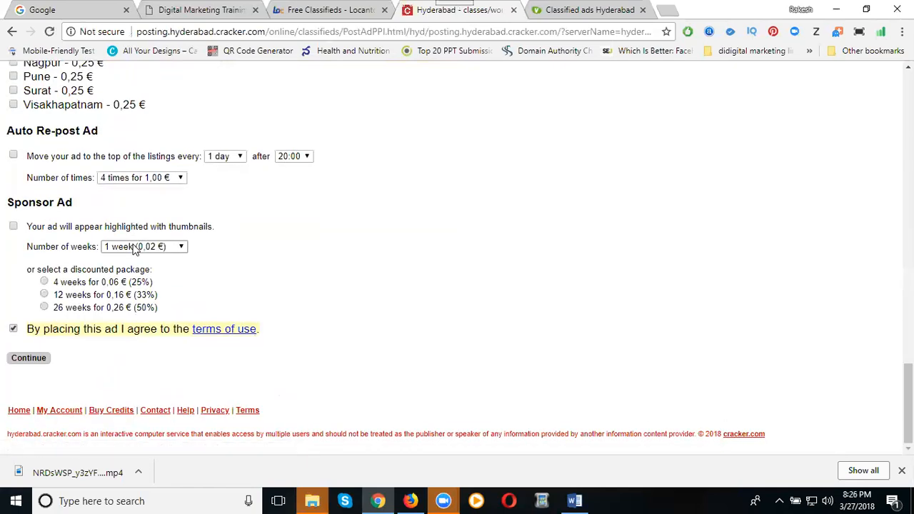
pyautogui.click(28, 359)
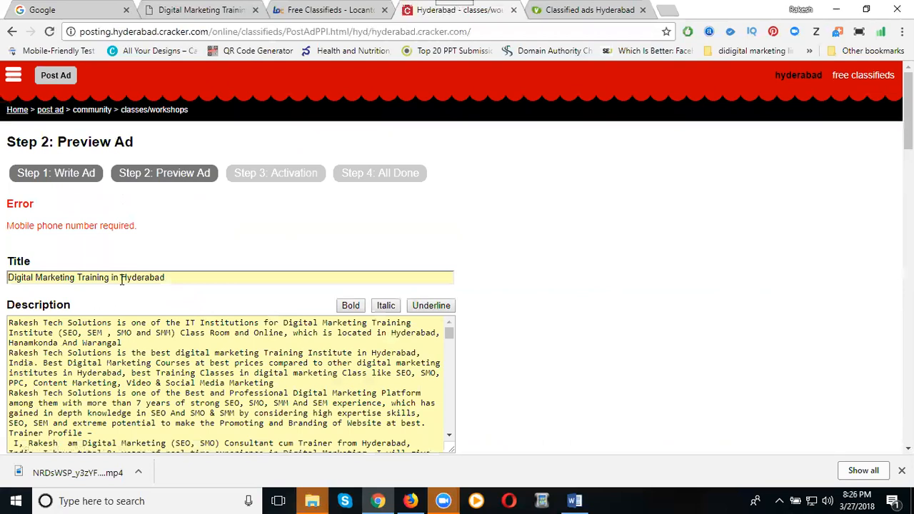
# - Enter the mobile phone number in the Mobile Phone Number field and continue to the preview again
pyautogui.scroll(-8, 139, 258)
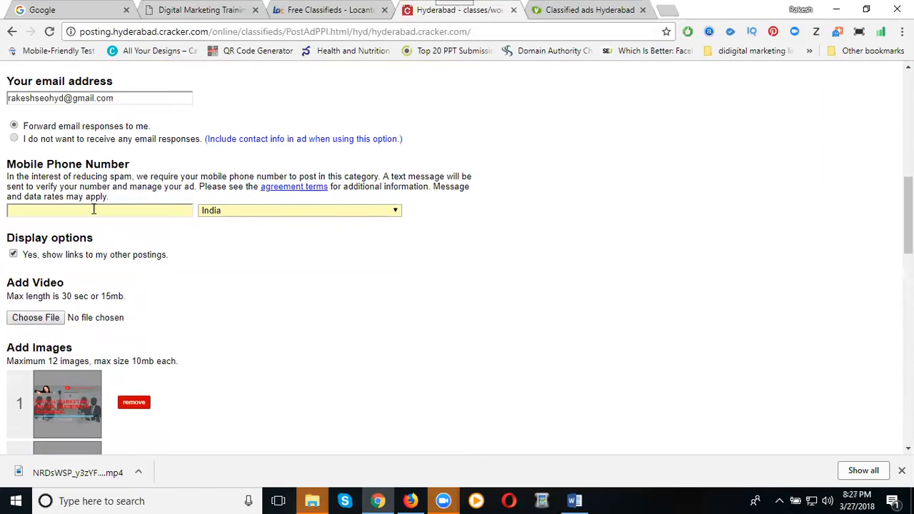
pyautogui.click(90, 212)
pyautogui.scroll(-3, 90, 212)
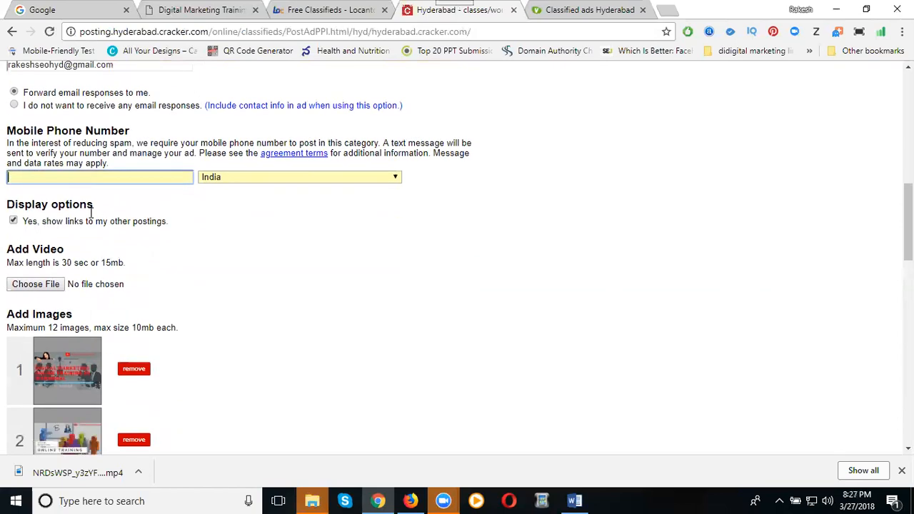
pyautogui.scroll(8, 91, 212)
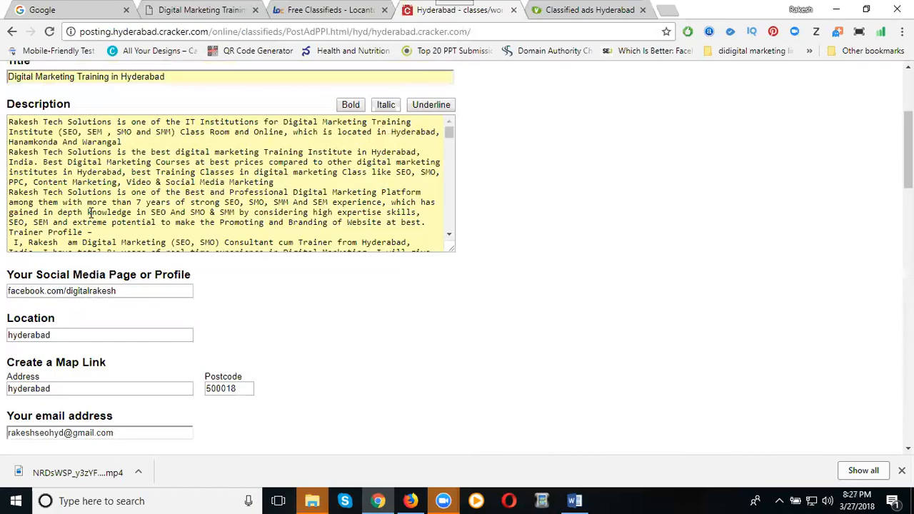
pyautogui.scroll(2, 93, 178)
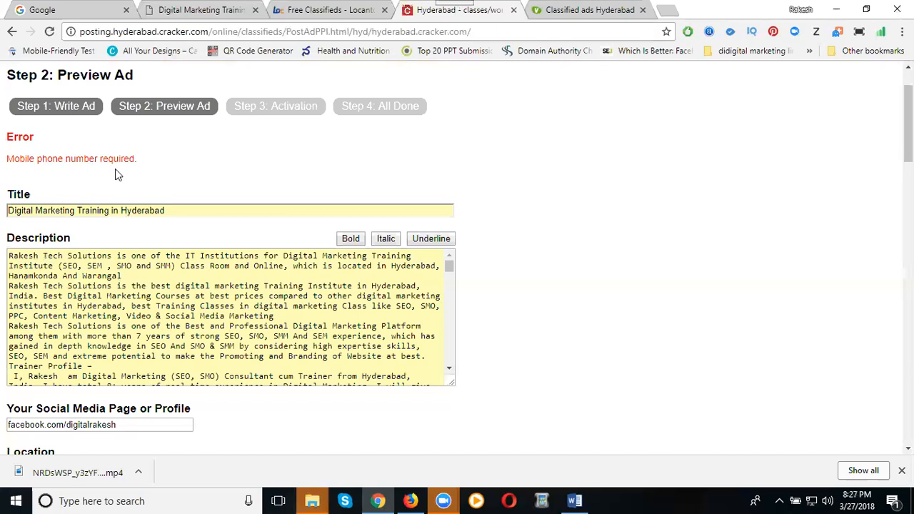
pyautogui.scroll(-6, 118, 185)
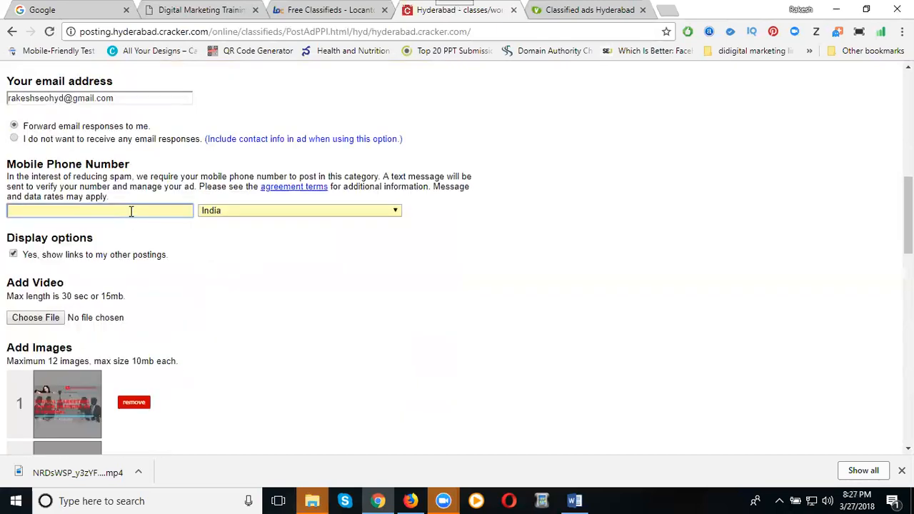
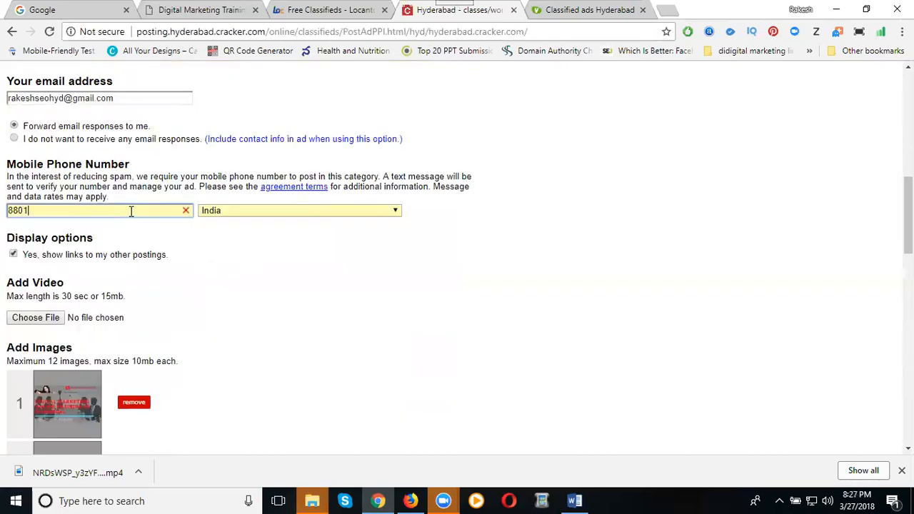
pyautogui.scroll(-15, 174, 284)
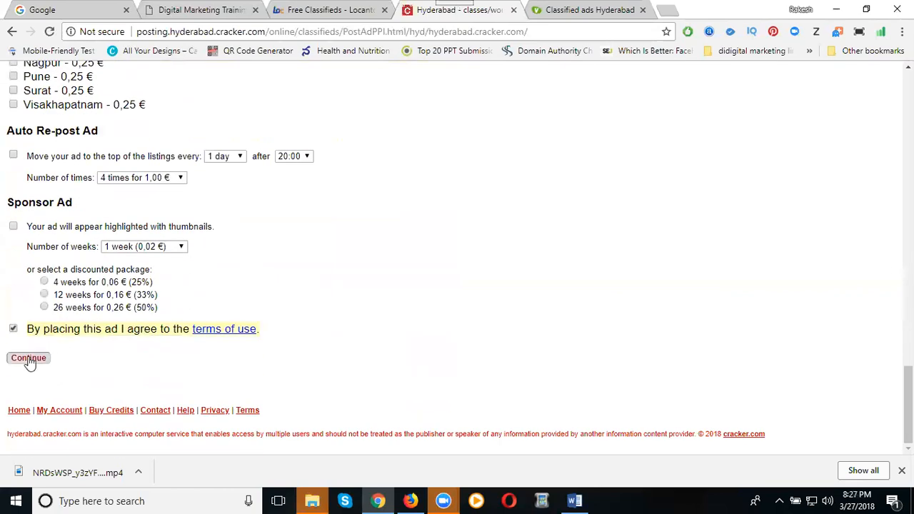
pyautogui.click(29, 359)
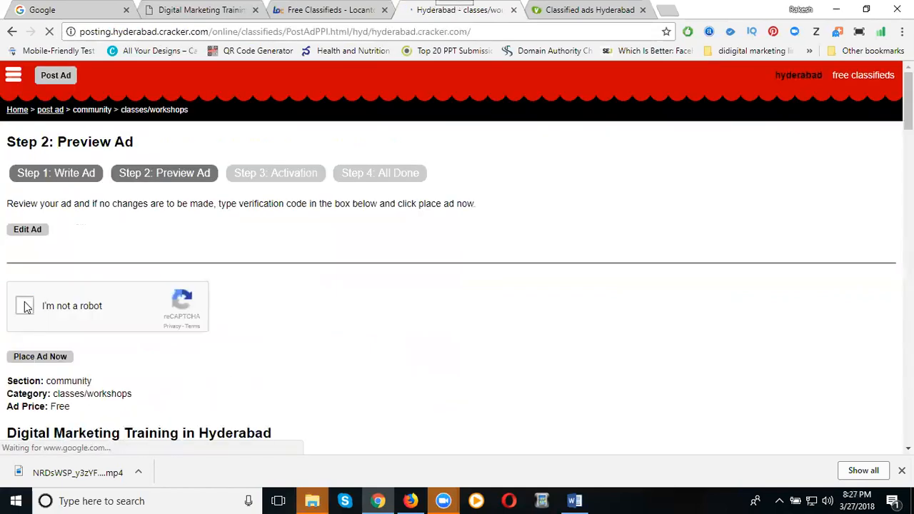
# - Complete the reCAPTCHA check, place the ad, and request the phone verification code again
pyautogui.click(26, 306)
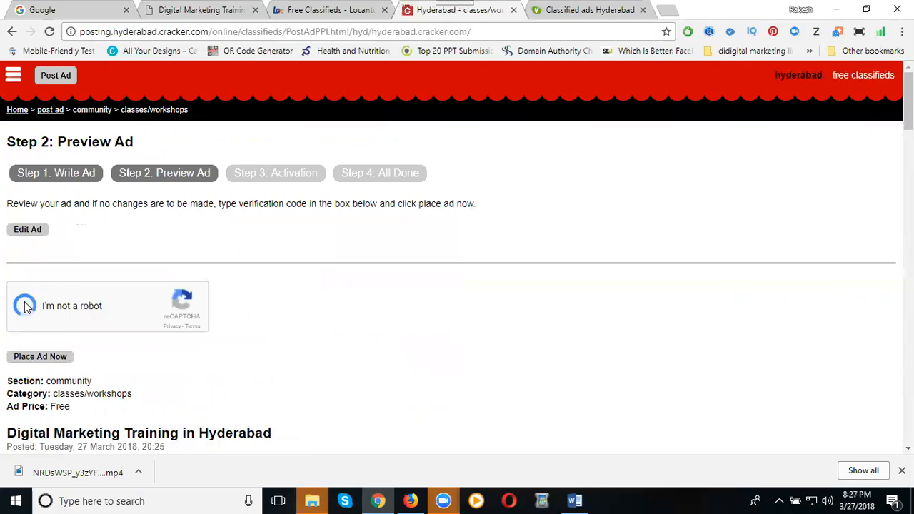
pyautogui.click(33, 357)
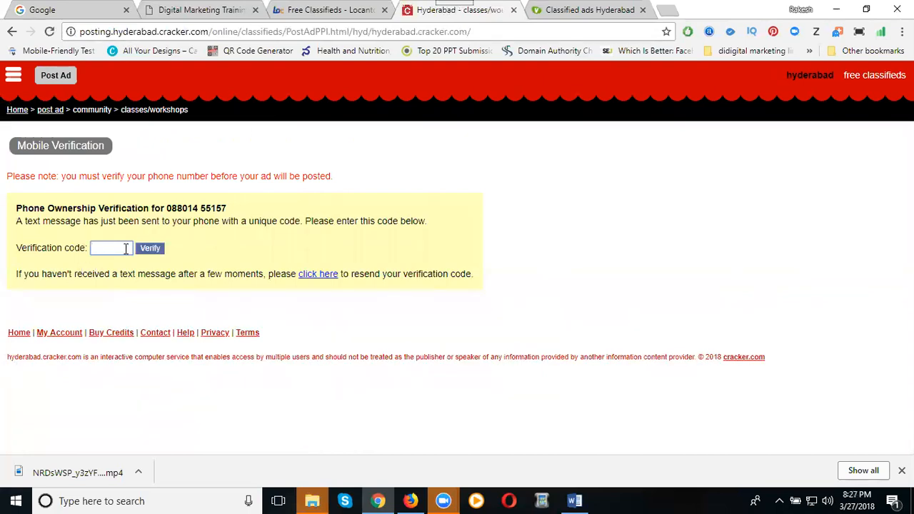
pyautogui.click(316, 273)
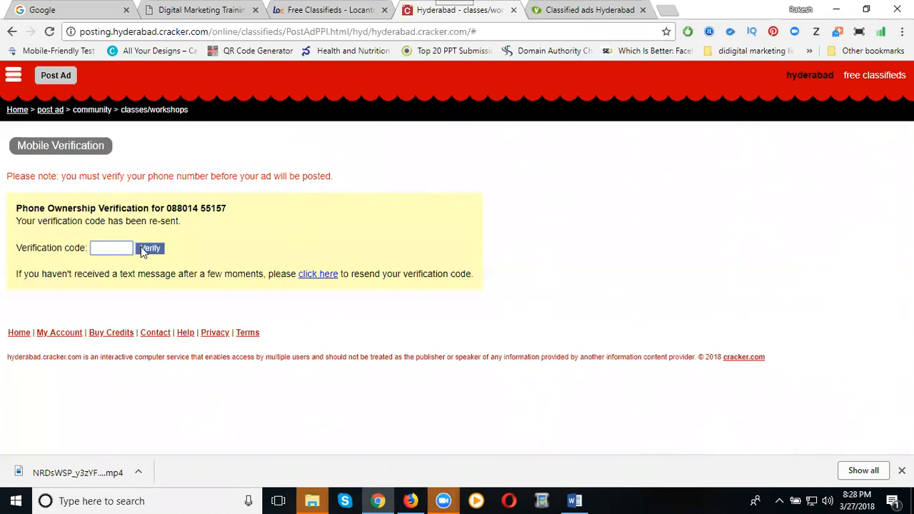
# - Start a new free ad on Vivastreet and set its category to Classes with the IT & Computer course subcategory
pyautogui.click(561, 10)
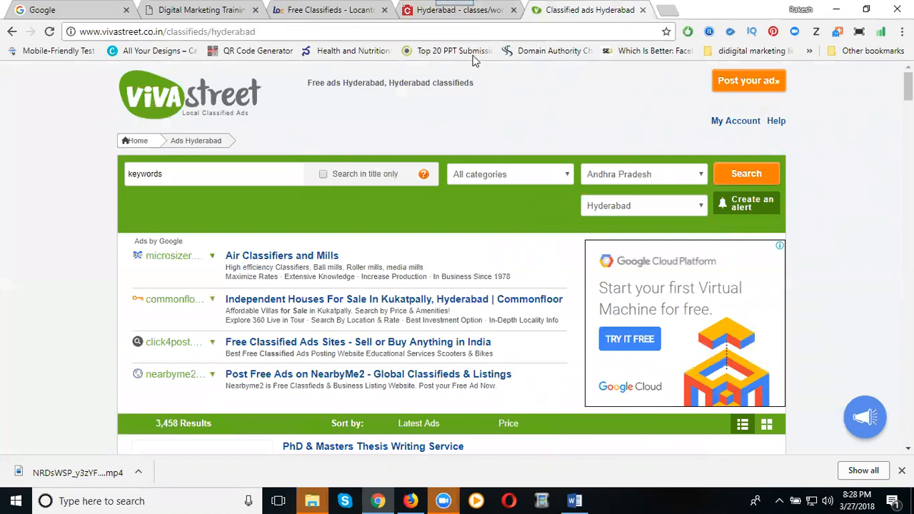
pyautogui.click(728, 83)
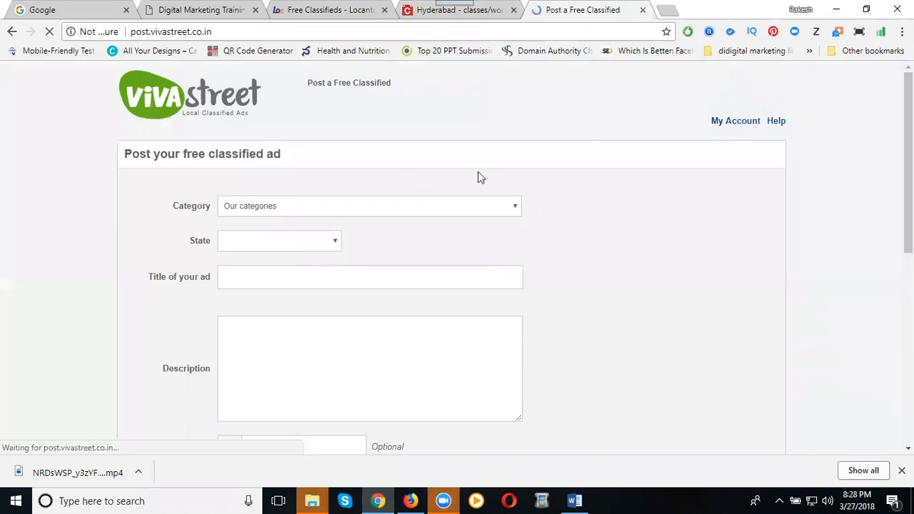
pyautogui.click(357, 208)
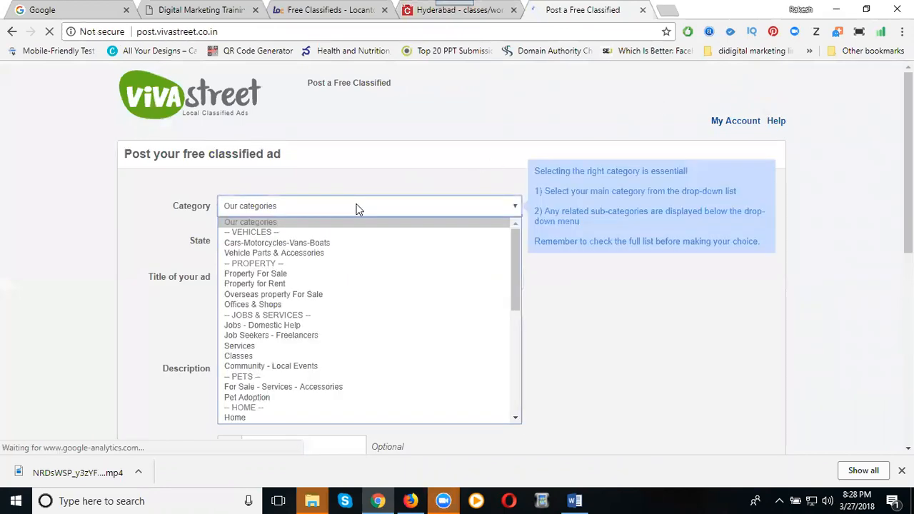
pyautogui.click(76, 206)
pyautogui.scroll(-2, 73, 201)
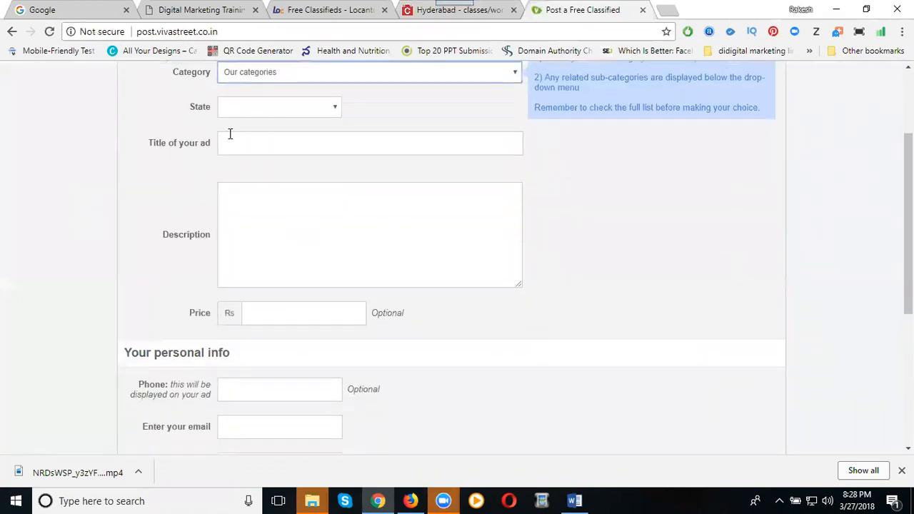
pyautogui.click(265, 75)
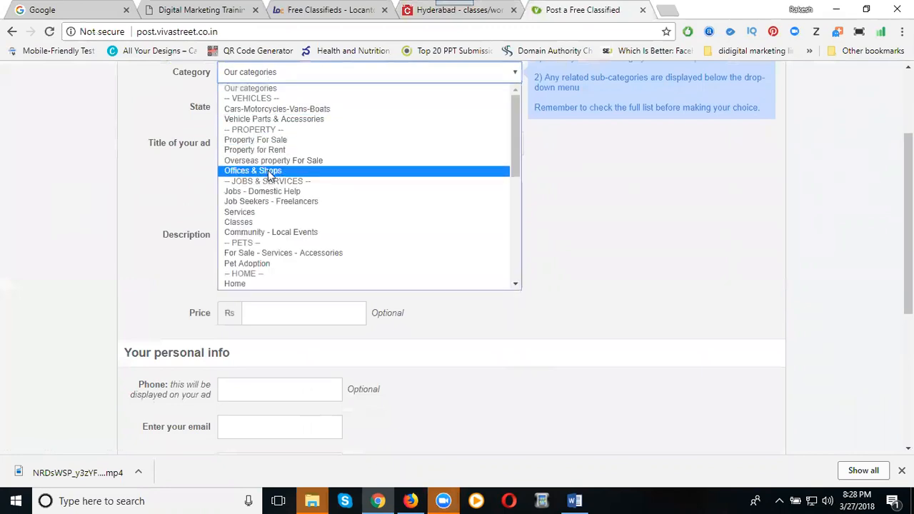
pyautogui.scroll(-2, 271, 145)
pyautogui.scroll(-2, 270, 144)
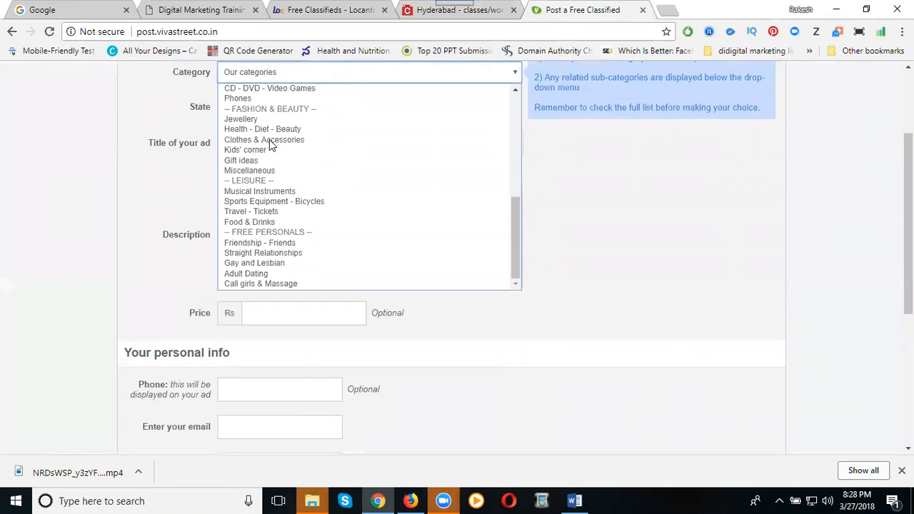
pyautogui.scroll(2, 270, 145)
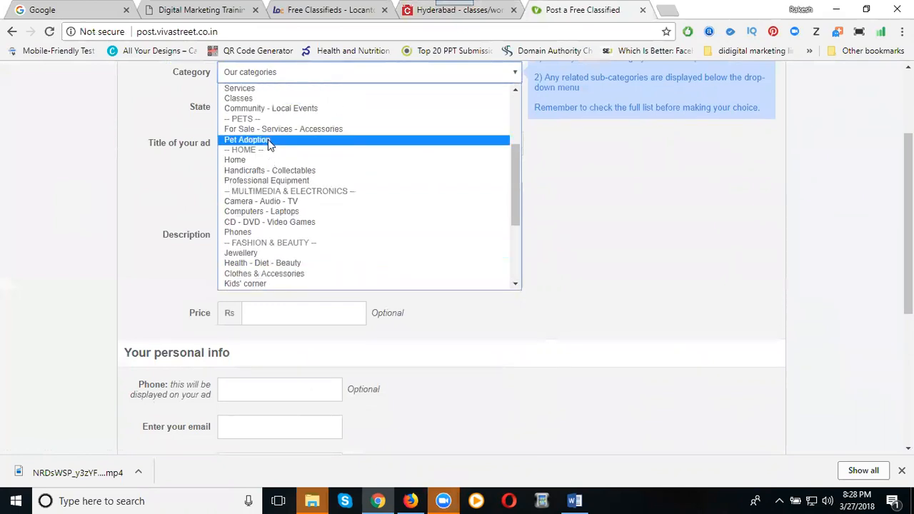
pyautogui.scroll(3, 261, 192)
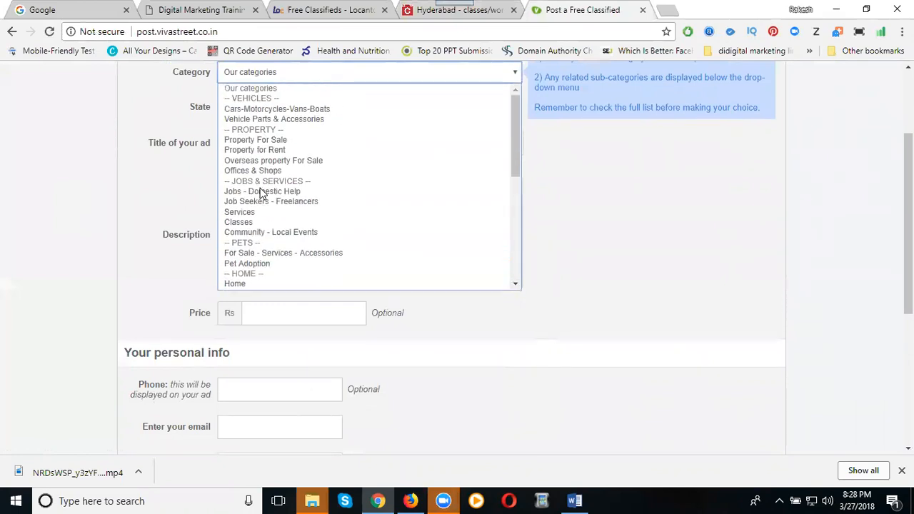
pyautogui.click(247, 221)
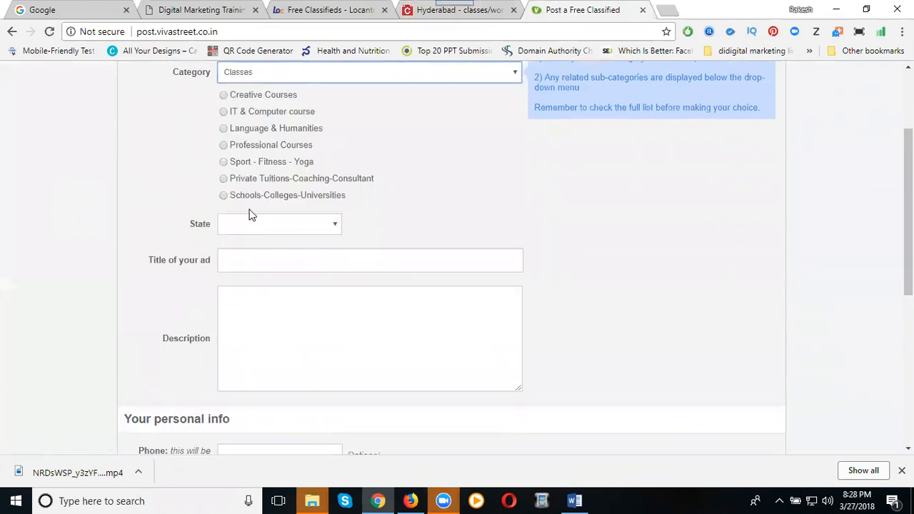
pyautogui.click(223, 111)
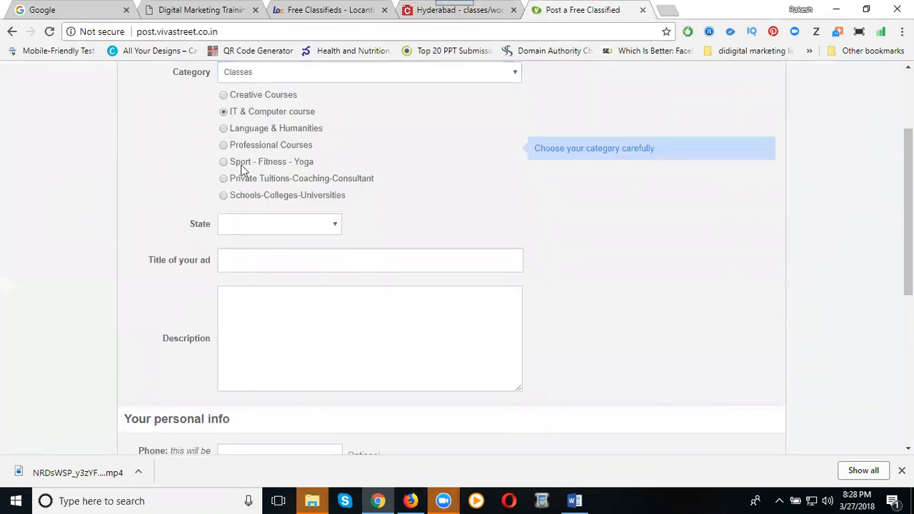
# - Set the State to Andhra Pradesh, the City to Hyderabad, and the advertiser type to Individual
pyautogui.click(252, 224)
pyautogui.scroll(-5, 259, 325)
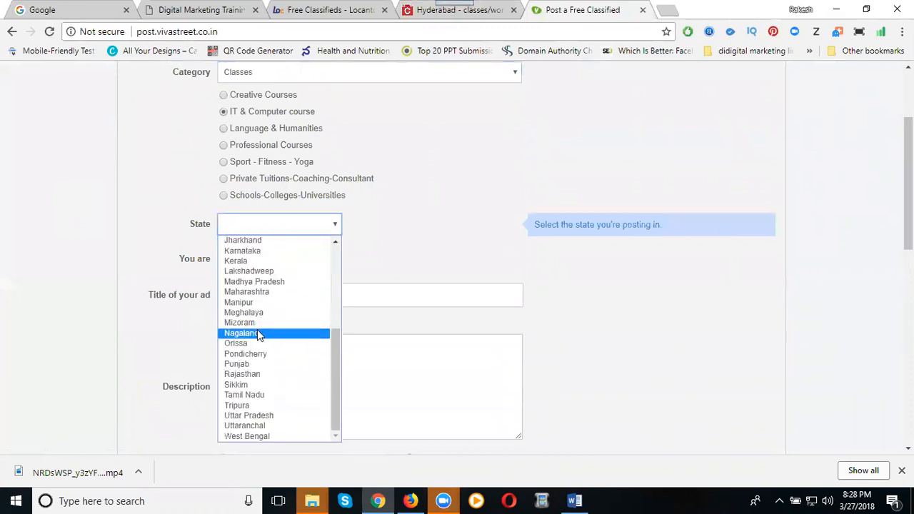
pyautogui.scroll(5, 259, 325)
pyautogui.click(259, 261)
pyautogui.click(260, 263)
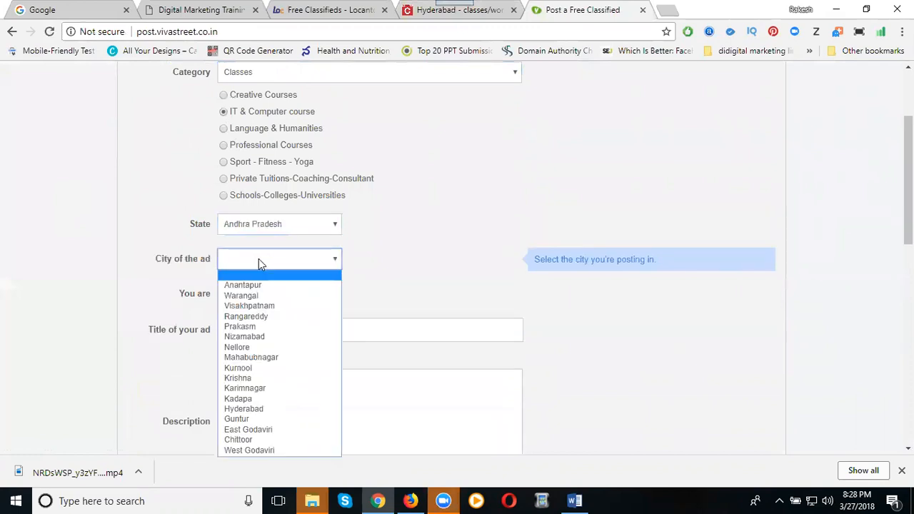
pyautogui.click(261, 408)
pyautogui.click(268, 295)
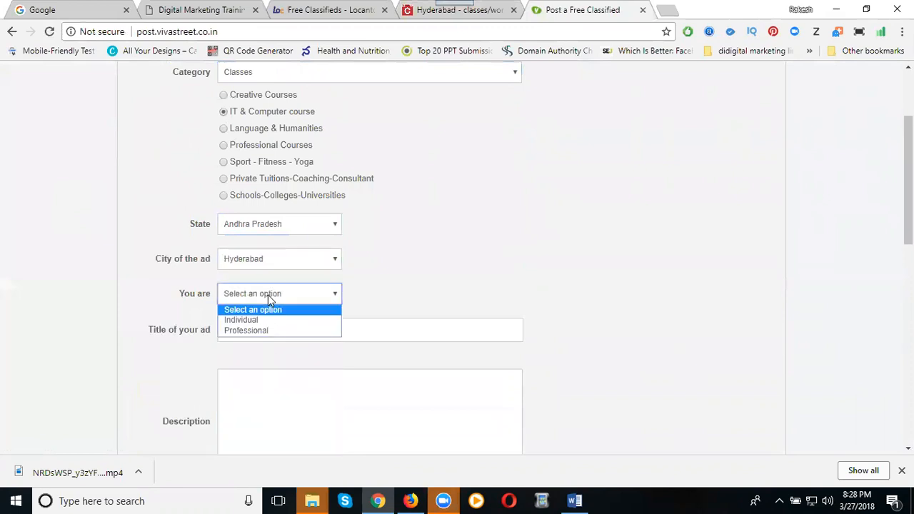
pyautogui.click(253, 319)
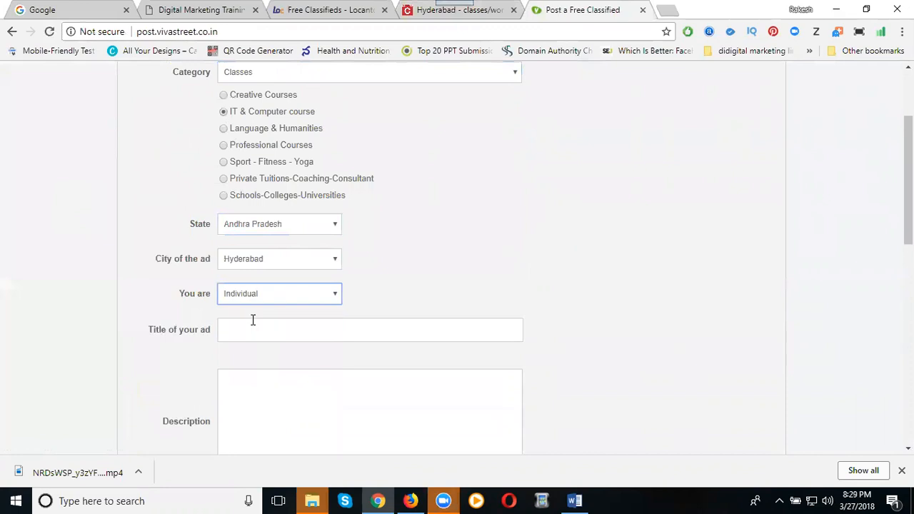
# - Enter the ad title Digital Marketing Training in Madhapur
pyautogui.click(256, 297)
pyautogui.click(249, 319)
pyautogui.click(245, 330)
pyautogui.write('Digital Marketing Training In ===')
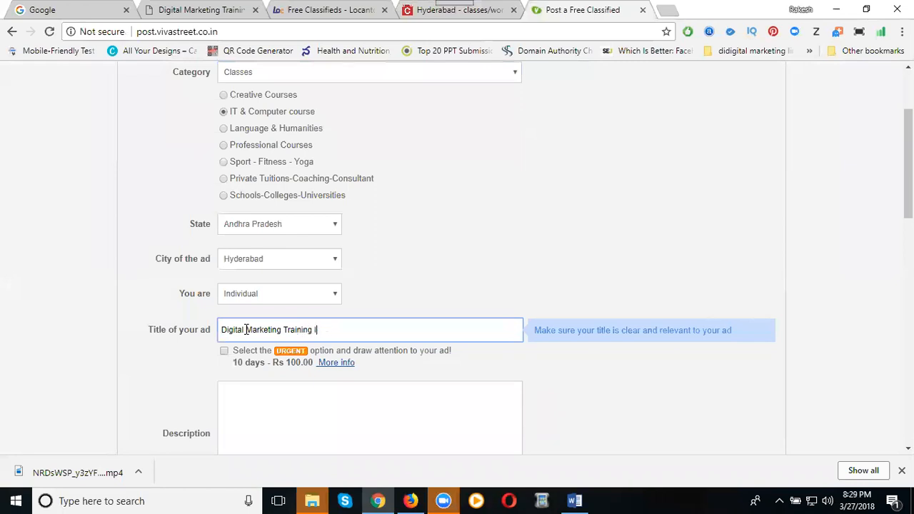
pyautogui.write('Madhapur')
# - Paste the course details copied from the Word document into the ad's Description field
pyautogui.scroll(-1, 169, 182)
pyautogui.click(575, 501)
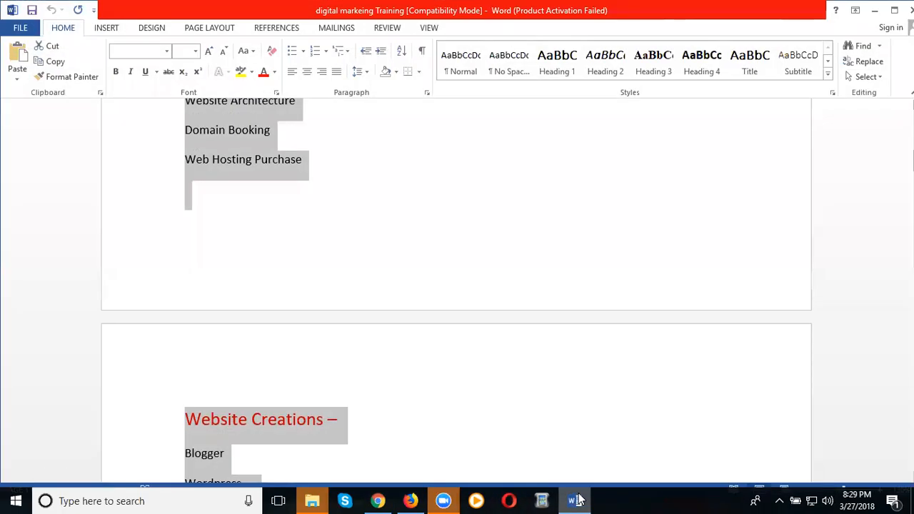
pyautogui.click(577, 500)
pyautogui.click(285, 289)
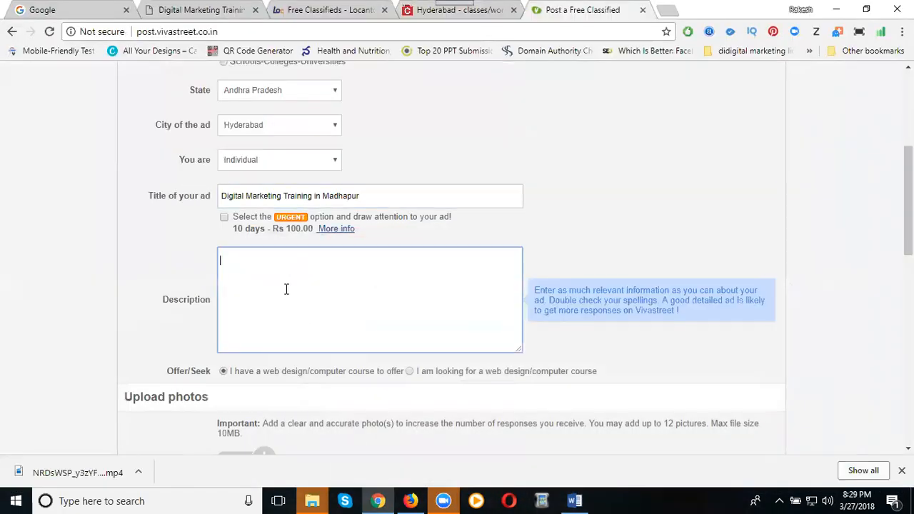
pyautogui.hotkey('ctrl', 'v')
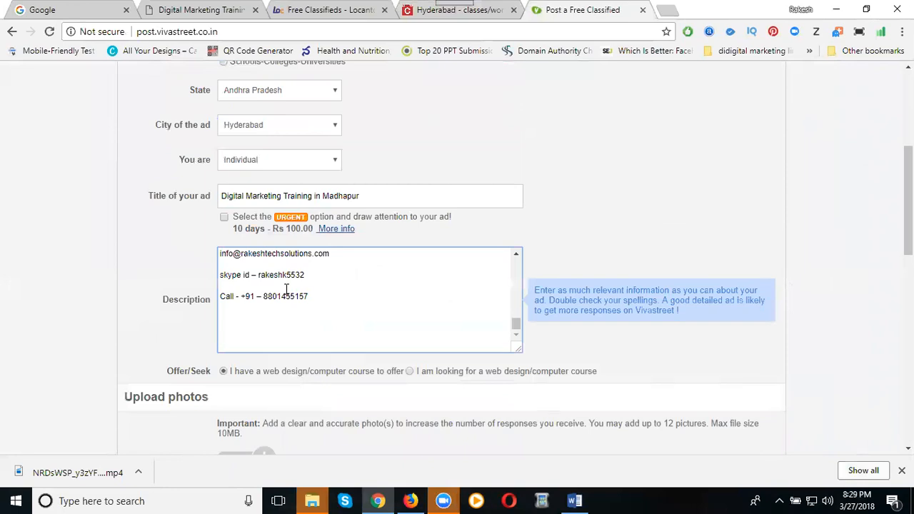
# - Upload the image 'digital marketing online course in hyderabad' from the Digital Marketing Training folder as the ad's photo
pyautogui.scroll(-2, 167, 245)
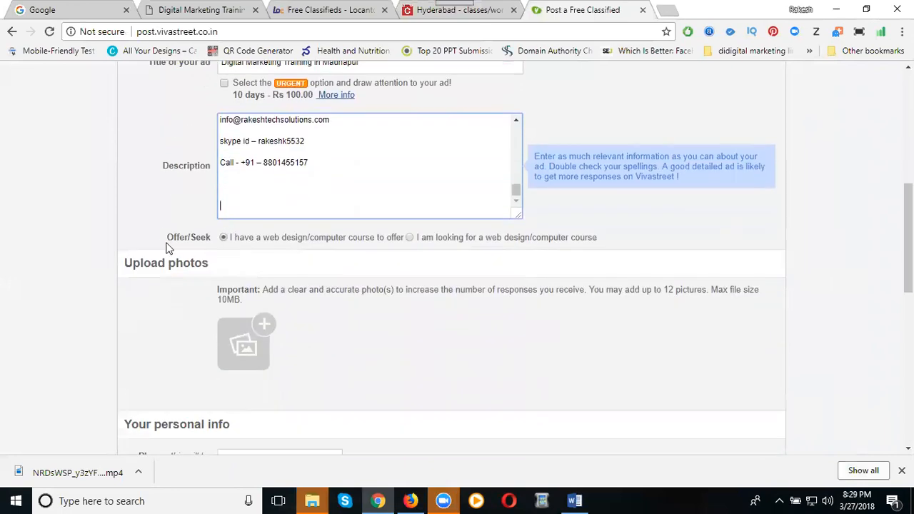
pyautogui.scroll(-1, 250, 269)
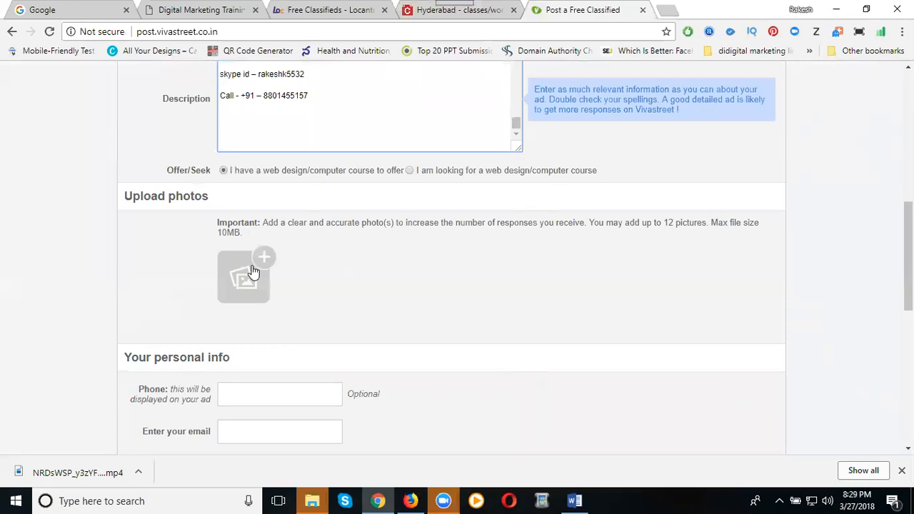
pyautogui.click(251, 270)
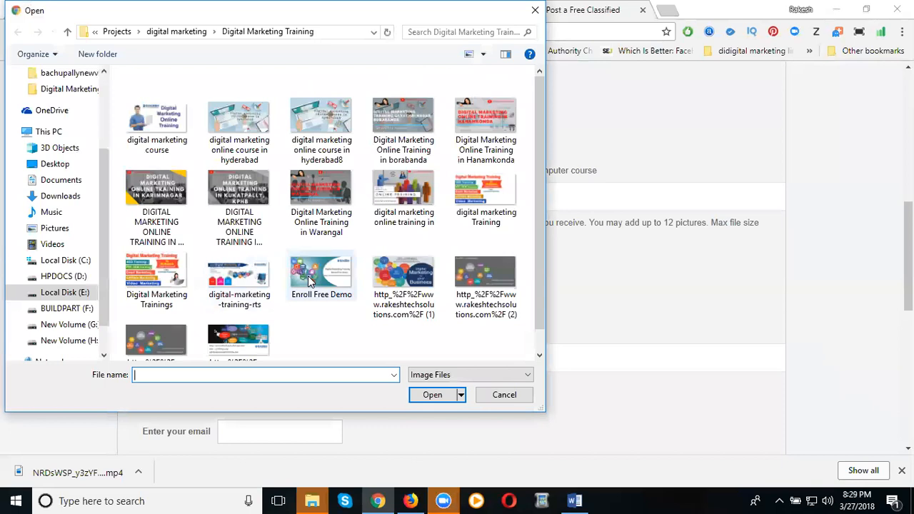
pyautogui.click(309, 281)
pyautogui.click(157, 278)
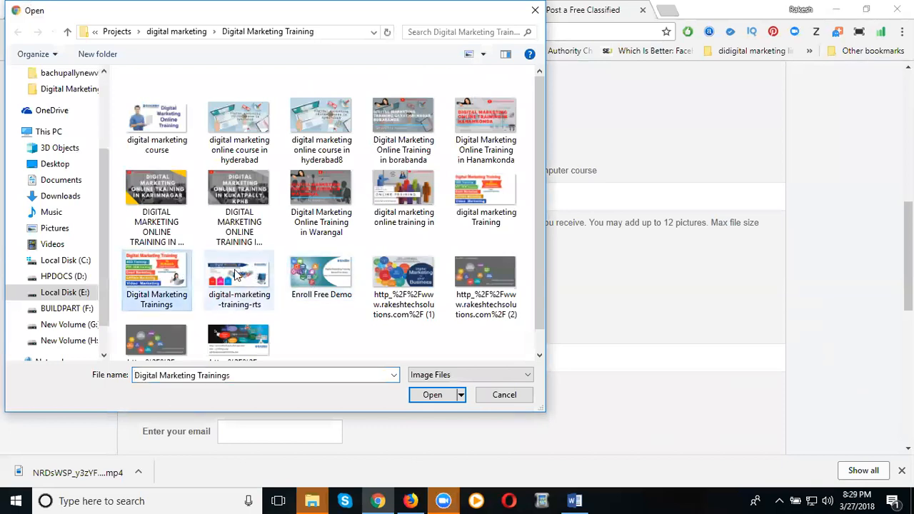
pyautogui.click(234, 269)
pyautogui.click(424, 192)
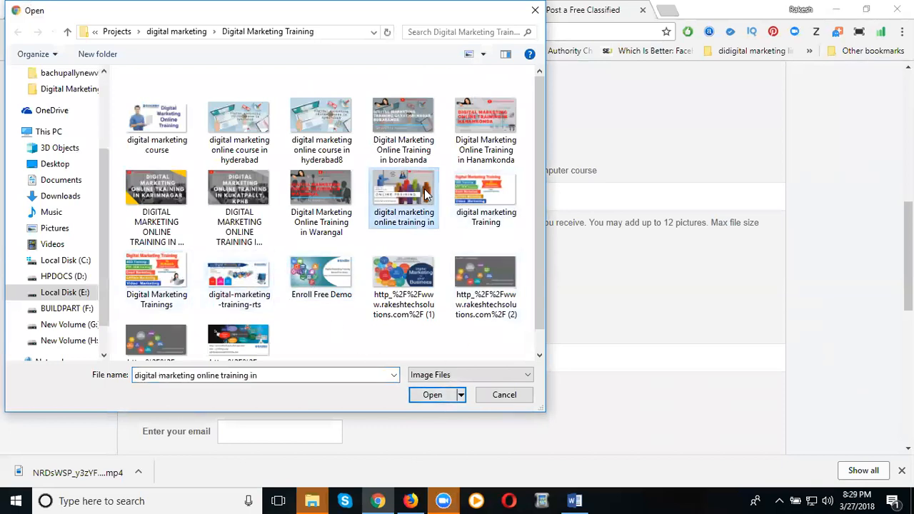
pyautogui.click(335, 132)
pyautogui.click(239, 121)
pyautogui.click(432, 394)
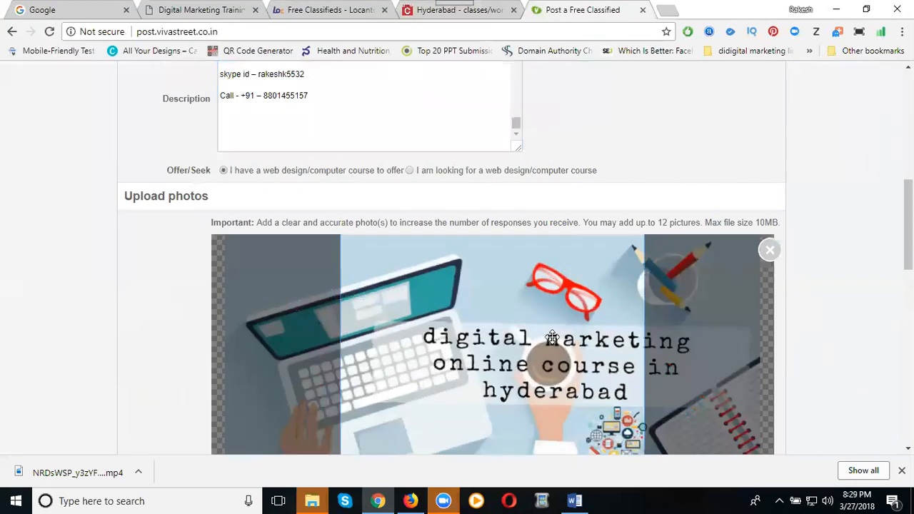
# - Fill in the contact phone number and the contact's e-mail address in the personal info section
pyautogui.scroll(-7, 848, 309)
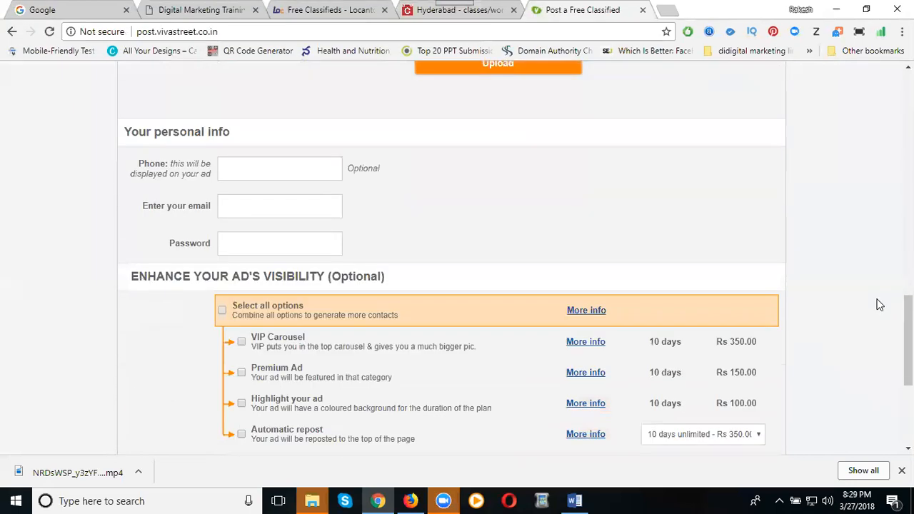
pyautogui.scroll(-1, 879, 305)
pyautogui.click(264, 142)
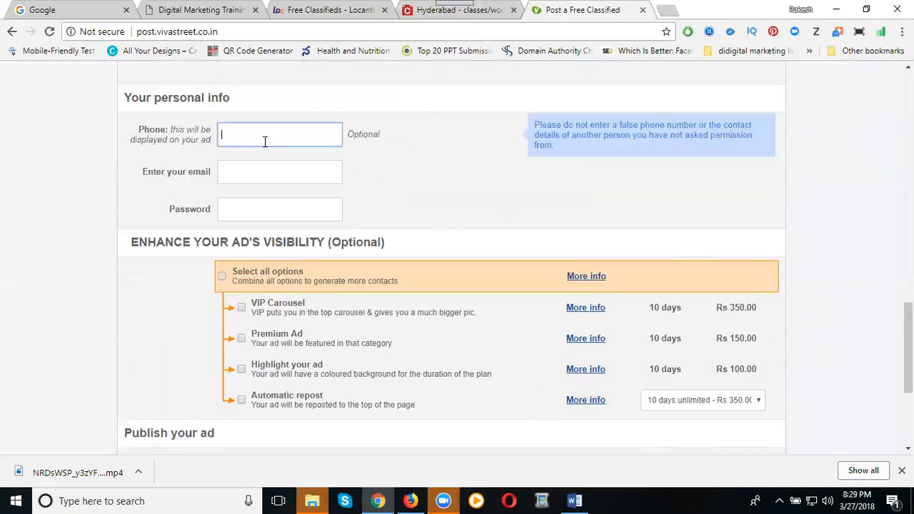
pyautogui.click(259, 170)
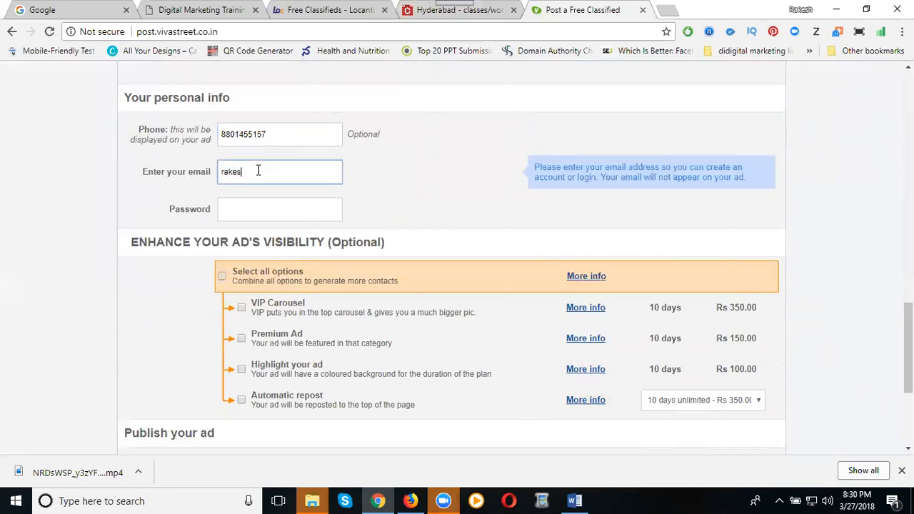
# - Accept Vivastreet's Terms and Conditions and try to publish the ad
pyautogui.click(265, 207)
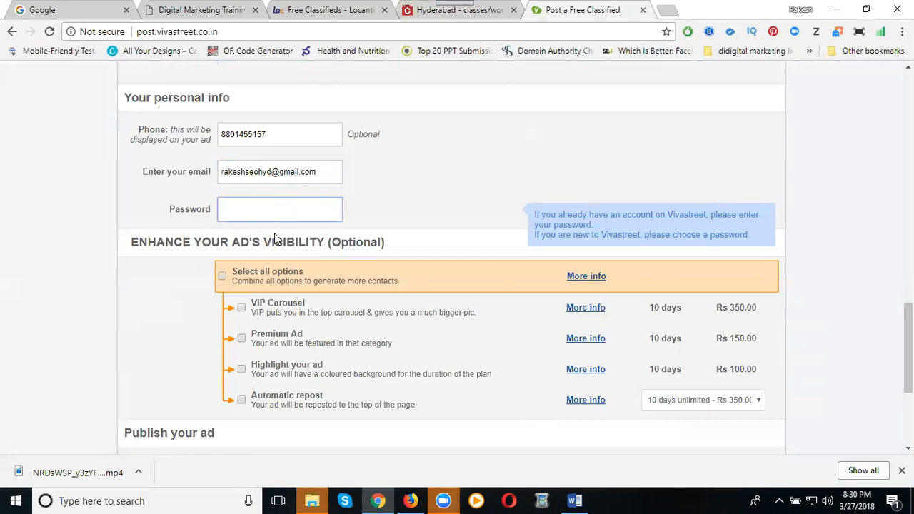
pyautogui.scroll(-3, 363, 212)
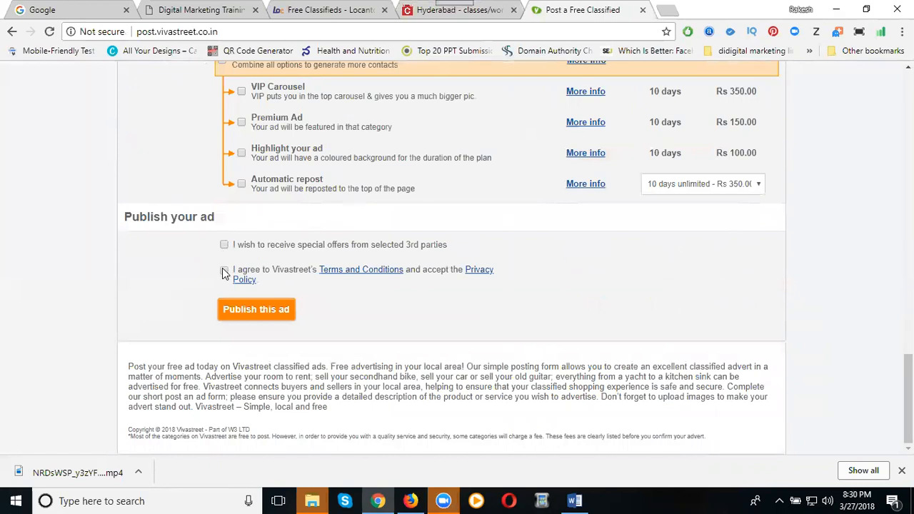
pyautogui.click(224, 271)
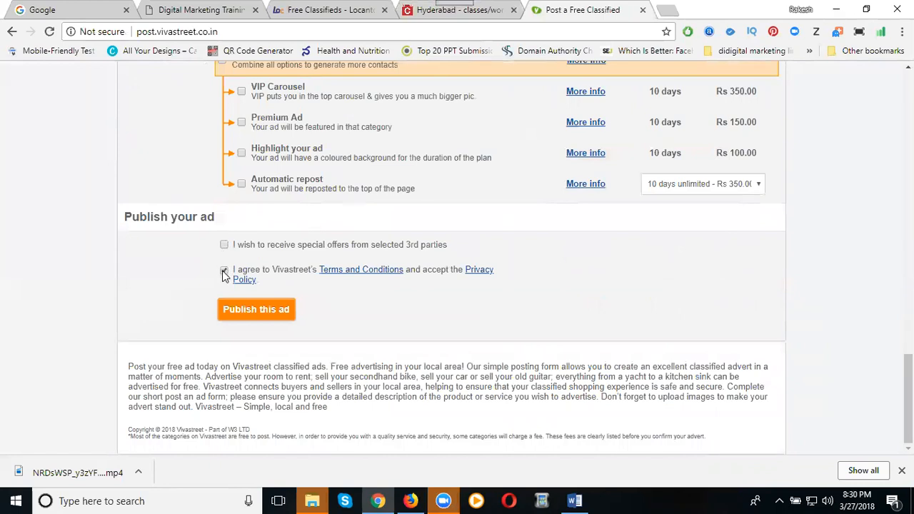
pyautogui.click(246, 311)
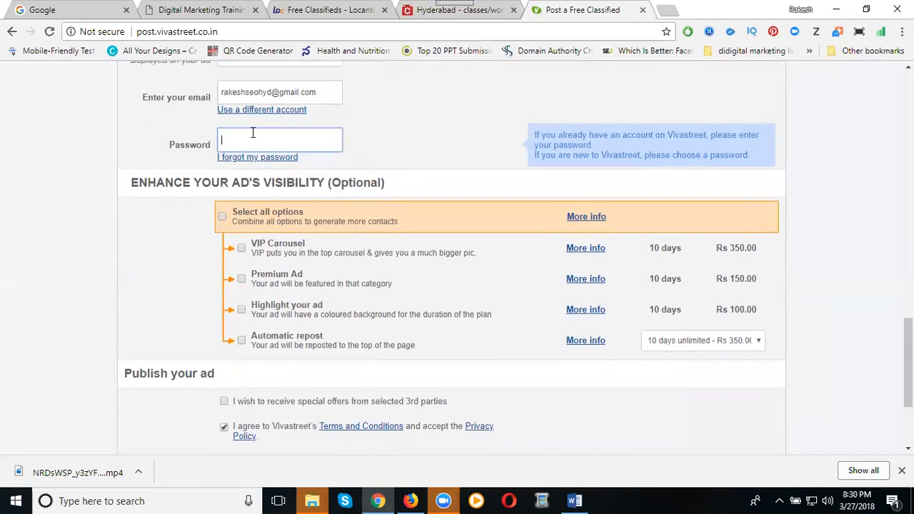
# - Publish the ad and decline saving the password in the browser
pyautogui.scroll(-3, 236, 186)
pyautogui.click(242, 312)
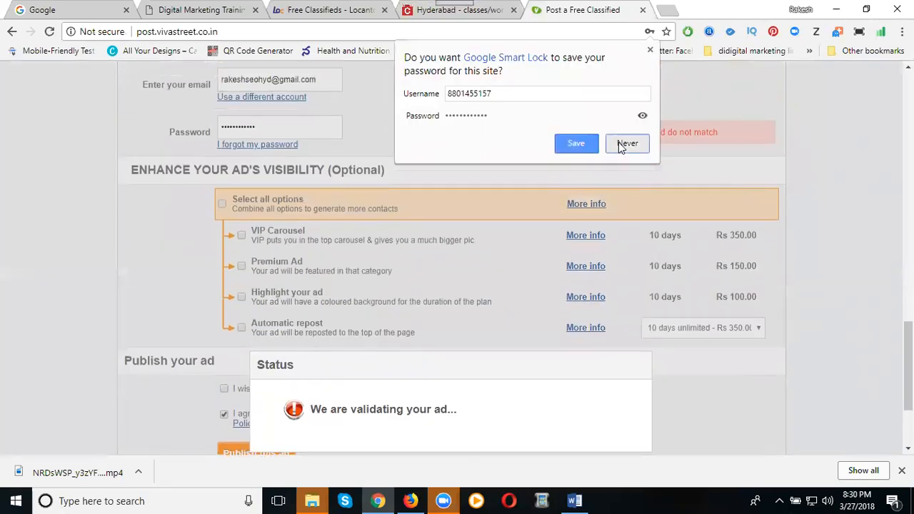
pyautogui.click(625, 144)
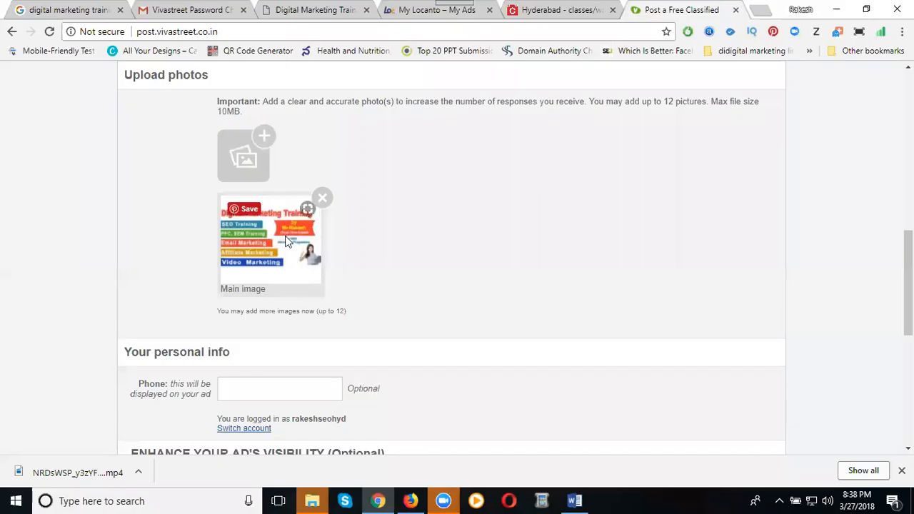
# - Re-enter the contact phone number in the ad's personal info section
pyautogui.scroll(-2, 285, 241)
pyautogui.click(261, 259)
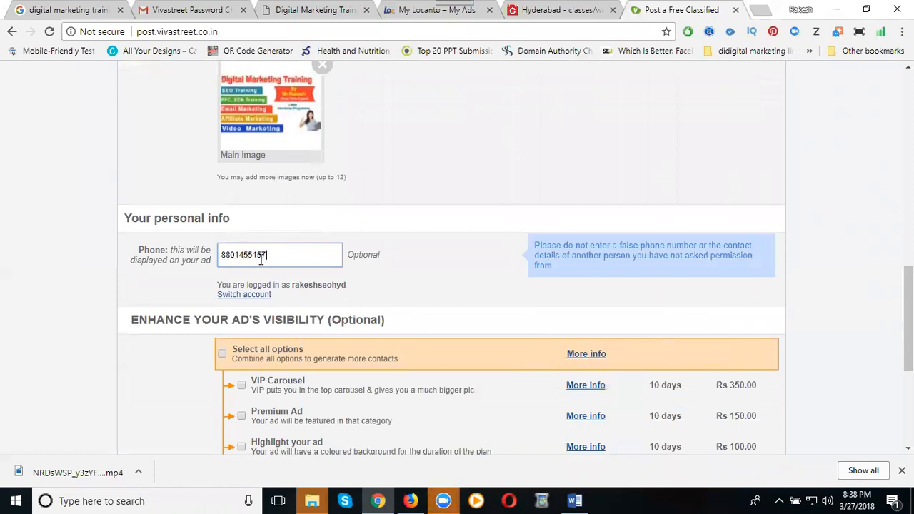
# - Accept the Terms and Conditions and publish the Vivastreet ad
pyautogui.scroll(-4, 261, 261)
pyautogui.click(223, 270)
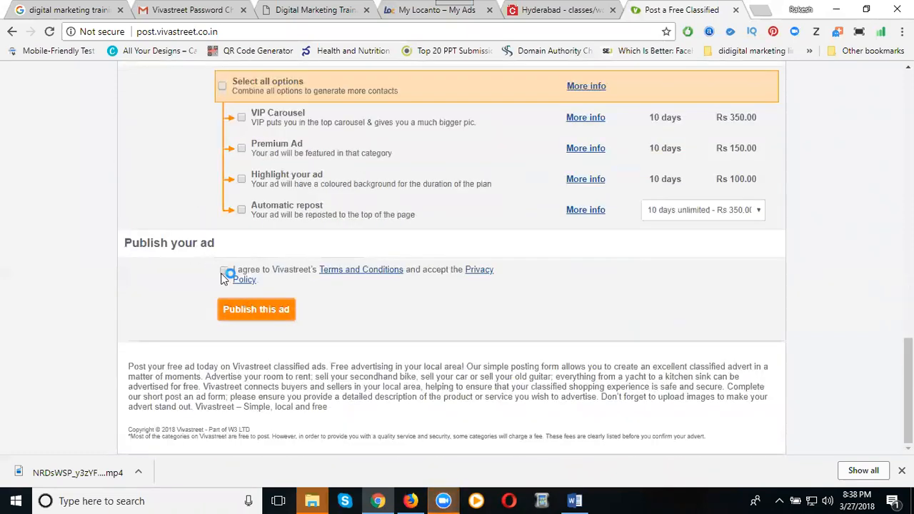
pyautogui.click(254, 311)
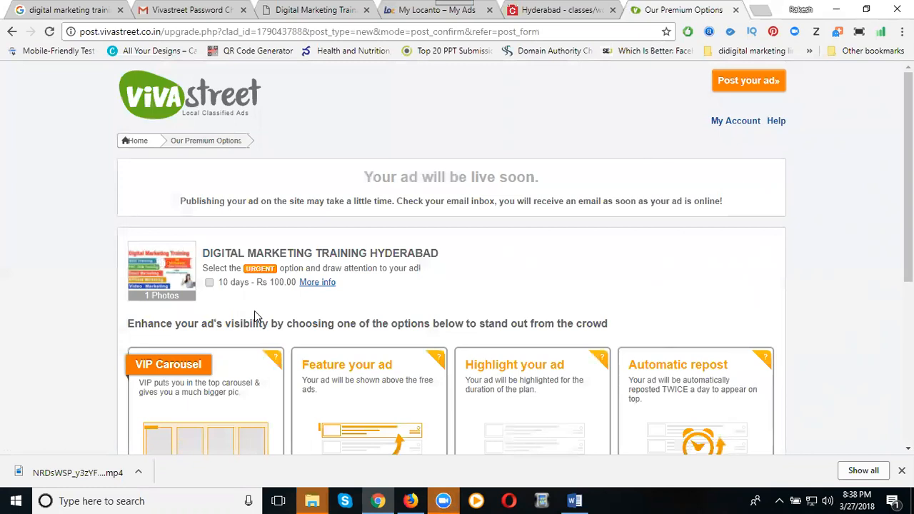
# - Open a new tab and go to seosez.blogspot.in
pyautogui.click(758, 10)
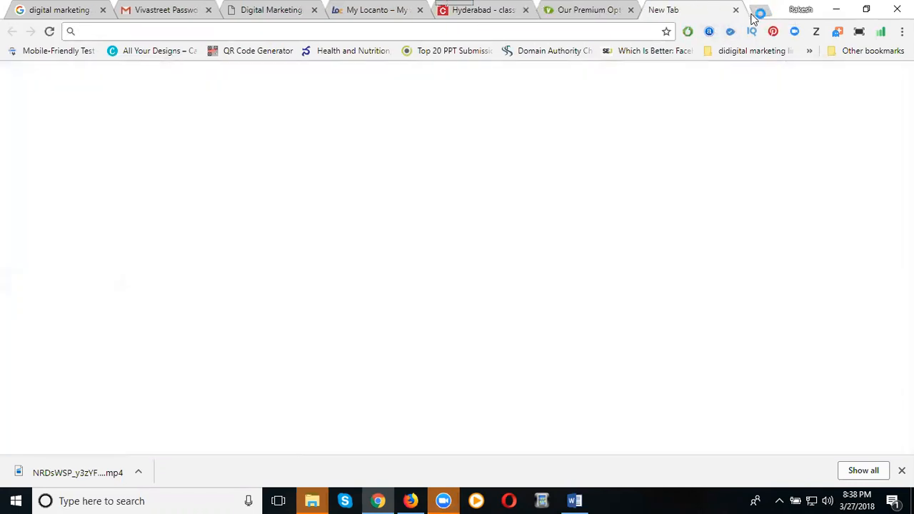
pyautogui.write('seosez')
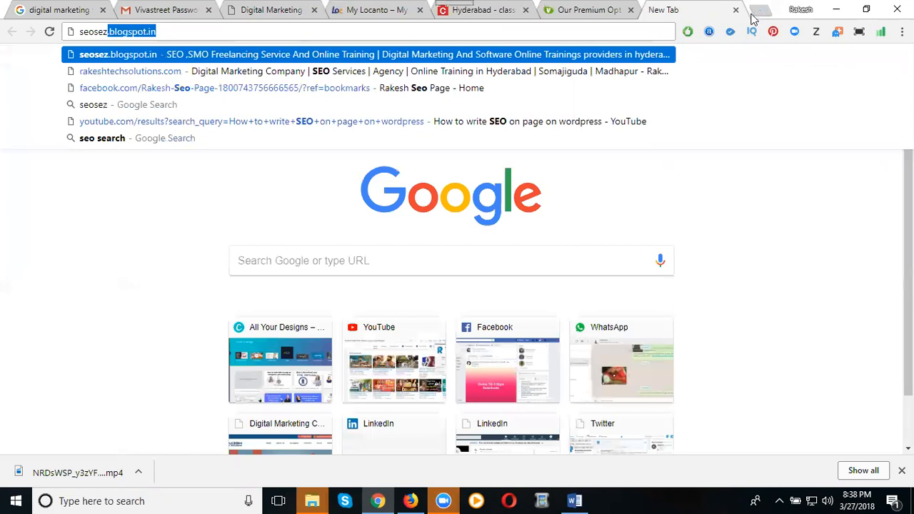
pyautogui.press('Return')
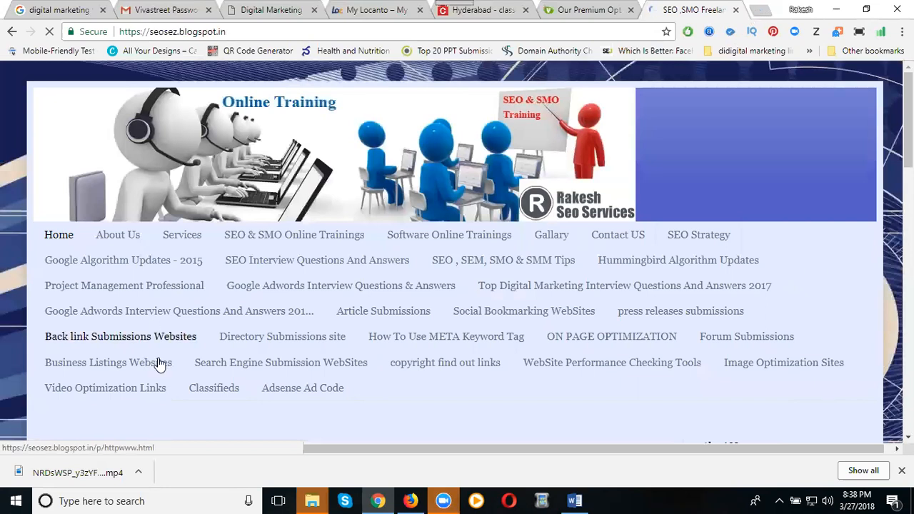
# - Open the blog's Classifieds page and start posting a free ad on US Ads Citi
pyautogui.click(210, 389)
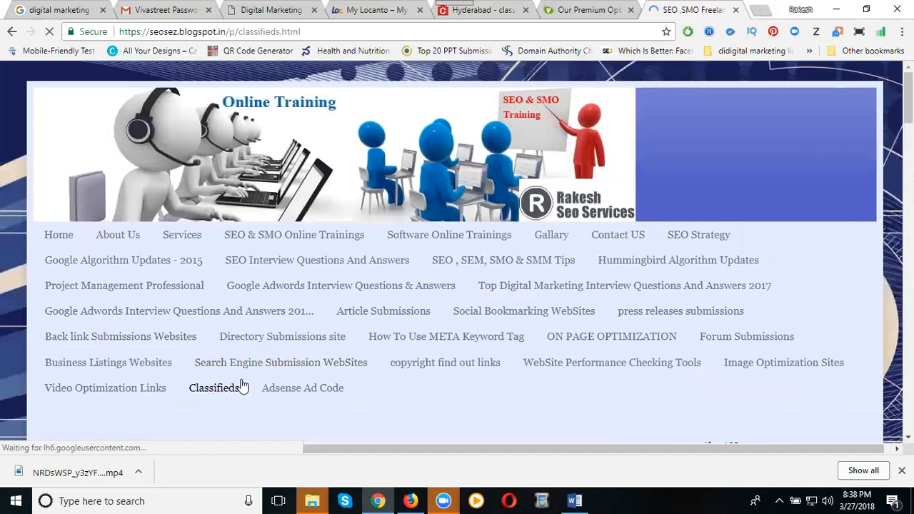
pyautogui.scroll(-7, 311, 166)
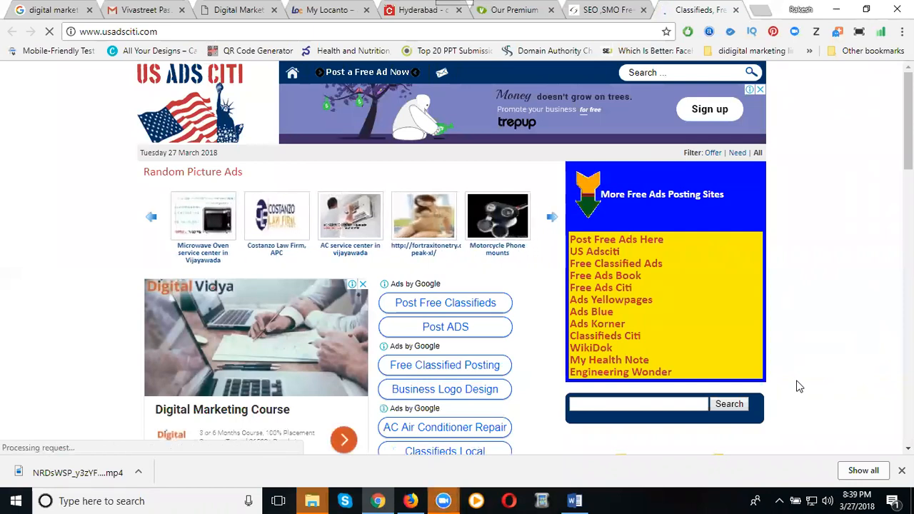
pyautogui.click(350, 74)
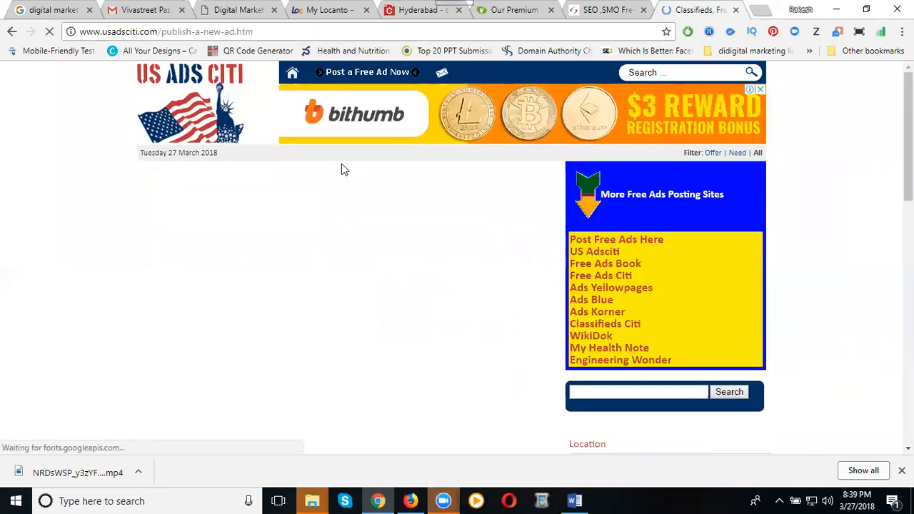
# - Set the new ad's category to Coaching Classes under Education & Learning
pyautogui.scroll(-3, 100, 222)
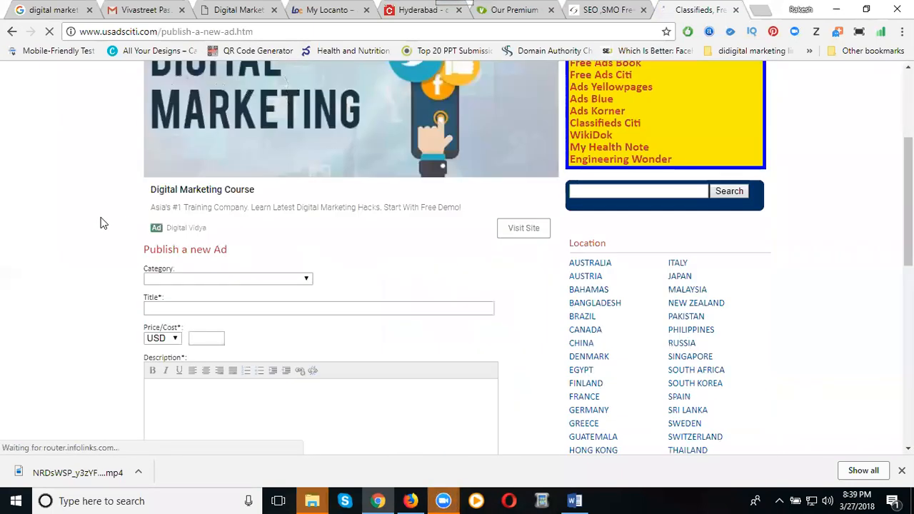
pyautogui.scroll(-2, 102, 220)
pyautogui.click(192, 146)
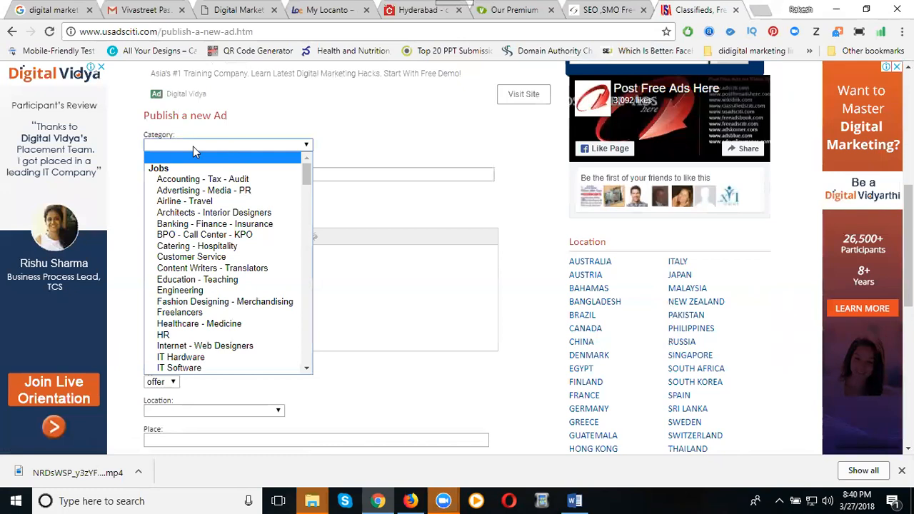
pyautogui.scroll(-5, 208, 223)
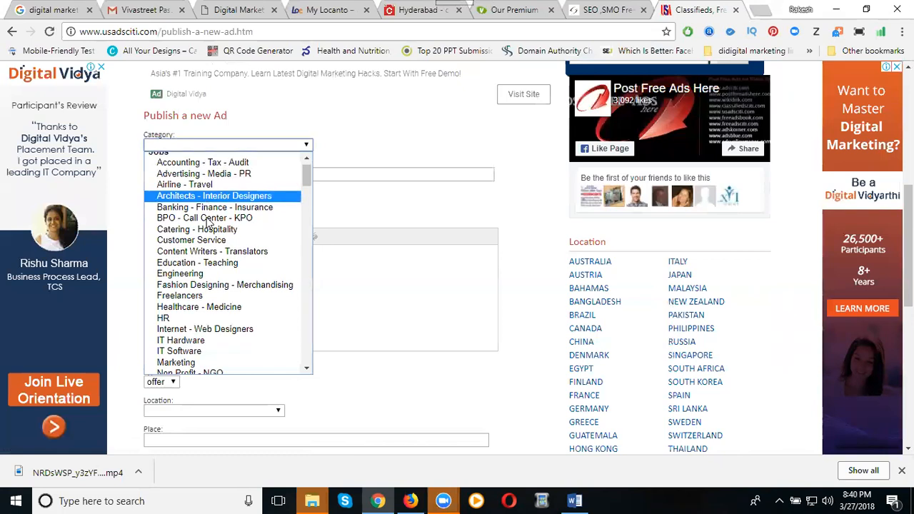
pyautogui.scroll(-4, 208, 224)
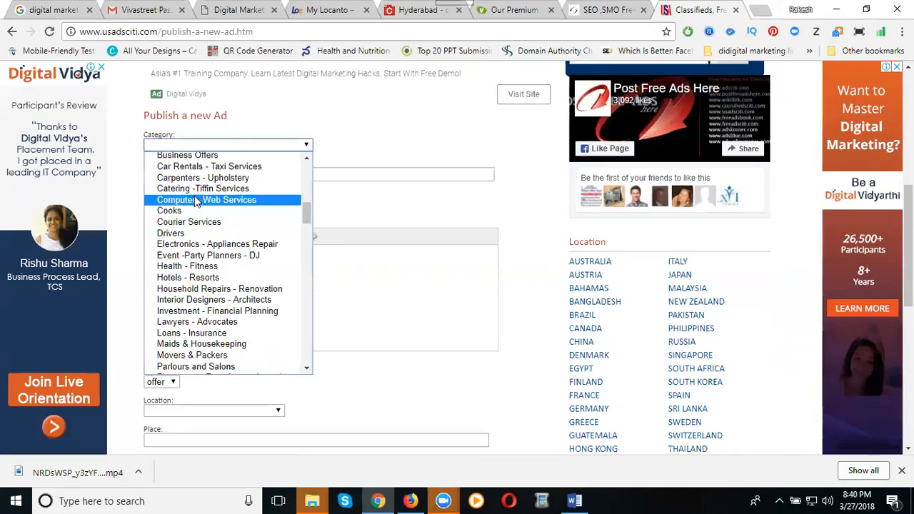
pyautogui.scroll(-4, 191, 252)
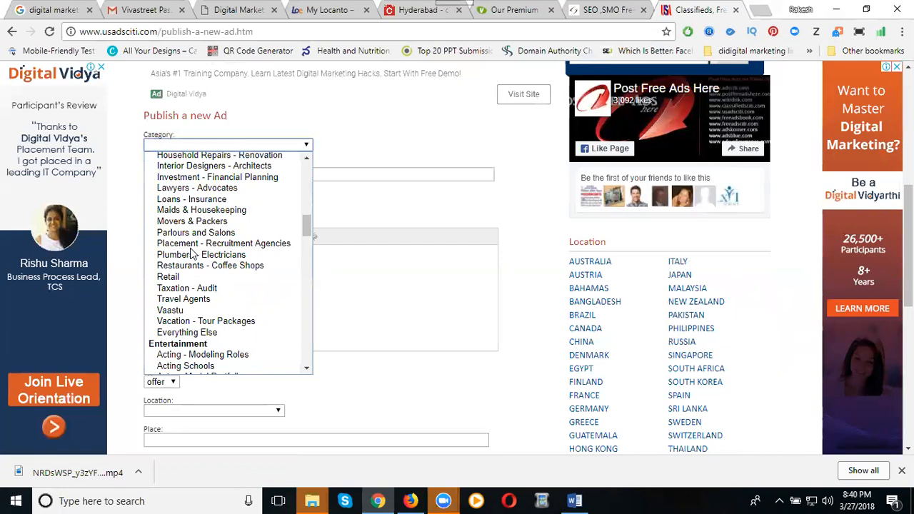
pyautogui.scroll(-4, 192, 251)
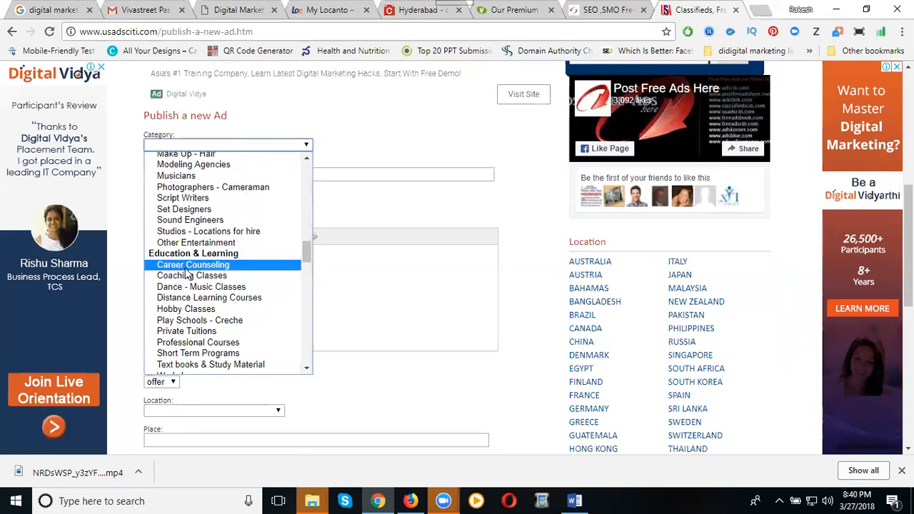
pyautogui.click(185, 277)
# - Enter the ad title Digital Marketing Training in Hyderabad
pyautogui.click(217, 172)
pyautogui.write('D')
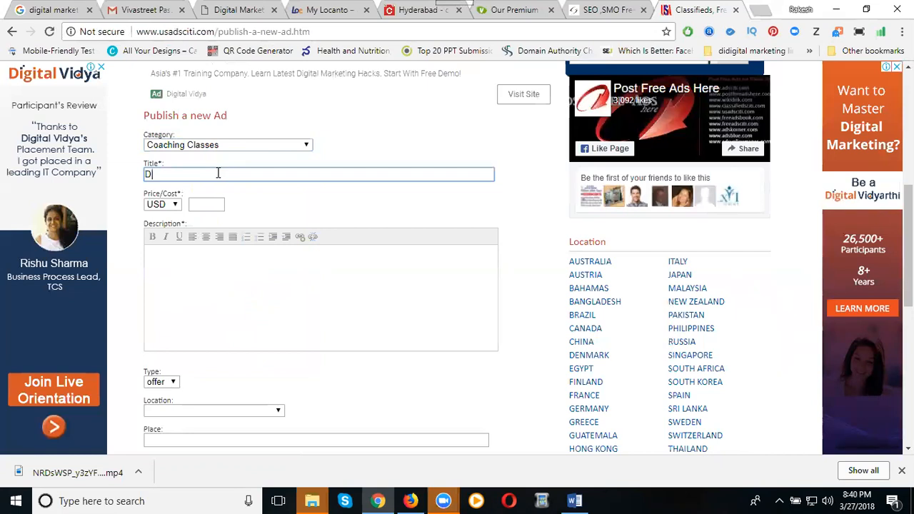
pyautogui.write('igital')
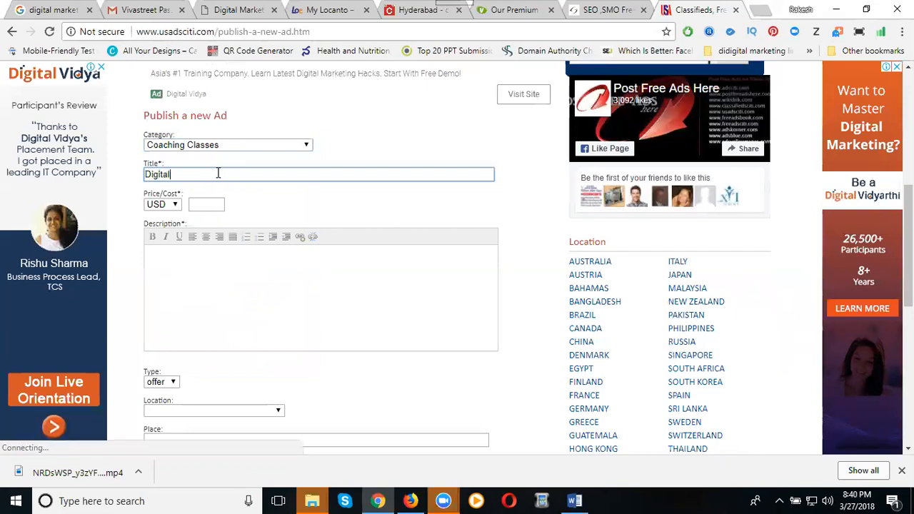
pyautogui.write(' Marketin')
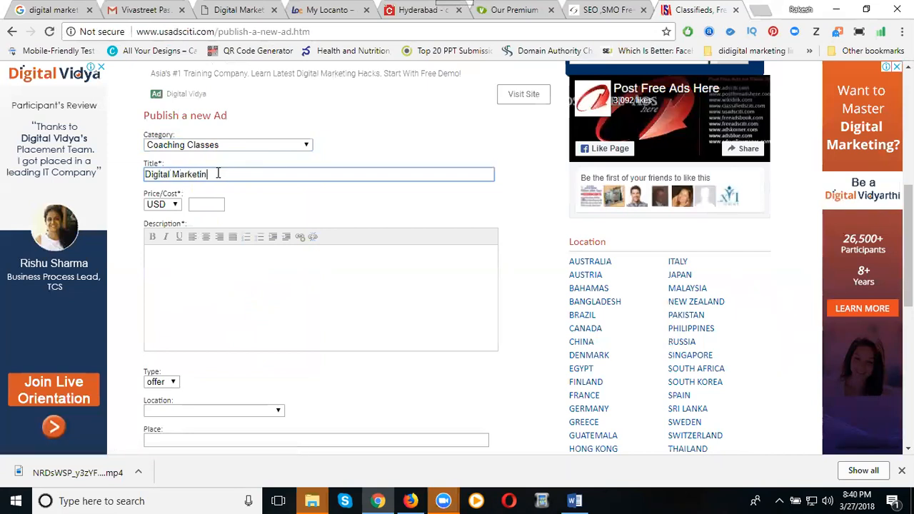
pyautogui.write('g Training in Hyderabad')
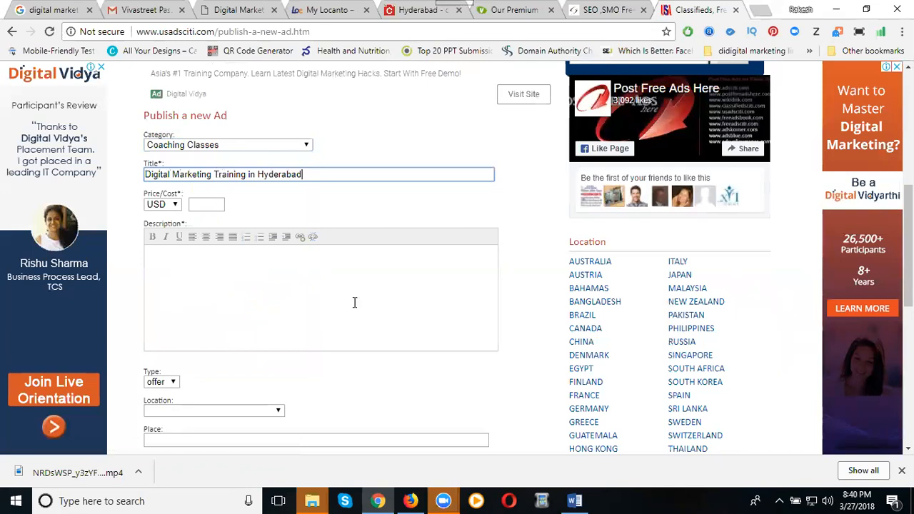
# - Paste the course description copied from the Word document into the ad's description box
pyautogui.click(573, 500)
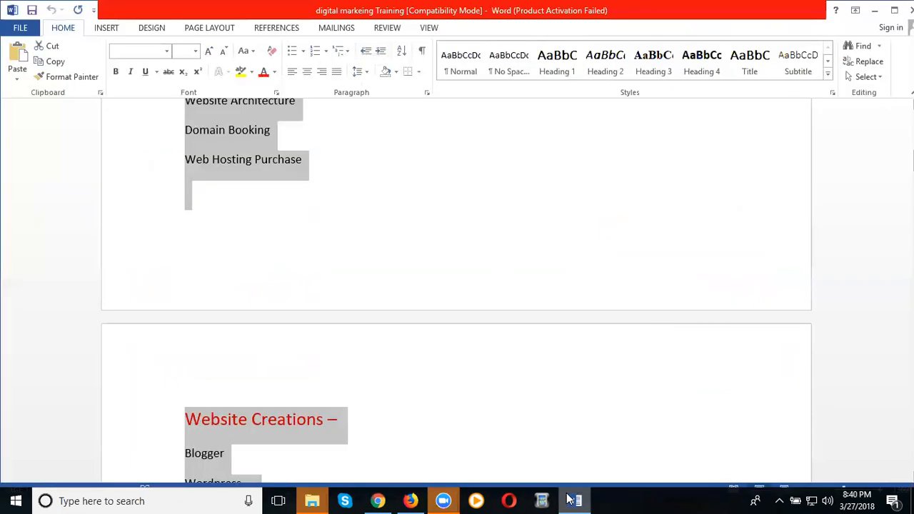
pyautogui.click(569, 500)
pyautogui.click(337, 300)
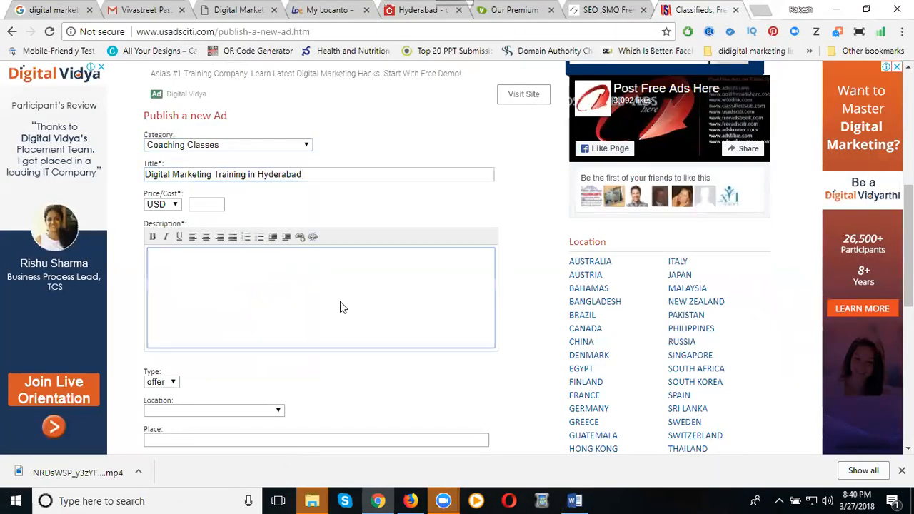
pyautogui.hotkey('ctrl', 'v')
# - Set the ad's location to INDIA and its place to Hyderabad
pyautogui.scroll(-2, 208, 219)
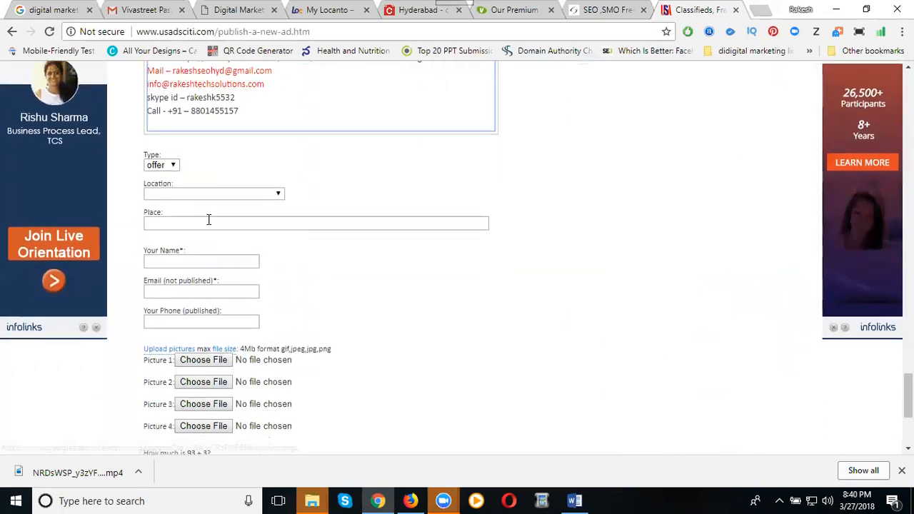
pyautogui.scroll(-1, 208, 219)
pyautogui.click(207, 128)
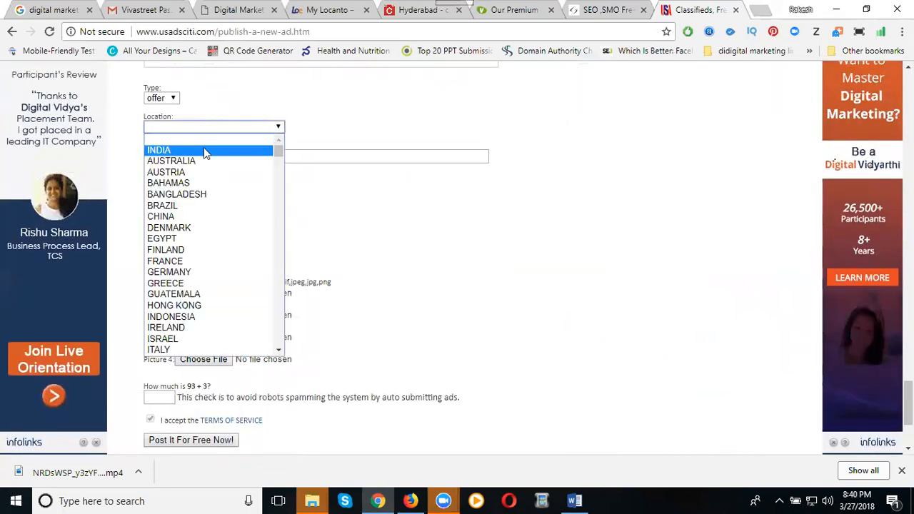
pyautogui.click(204, 150)
pyautogui.click(198, 155)
pyautogui.write('Hy')
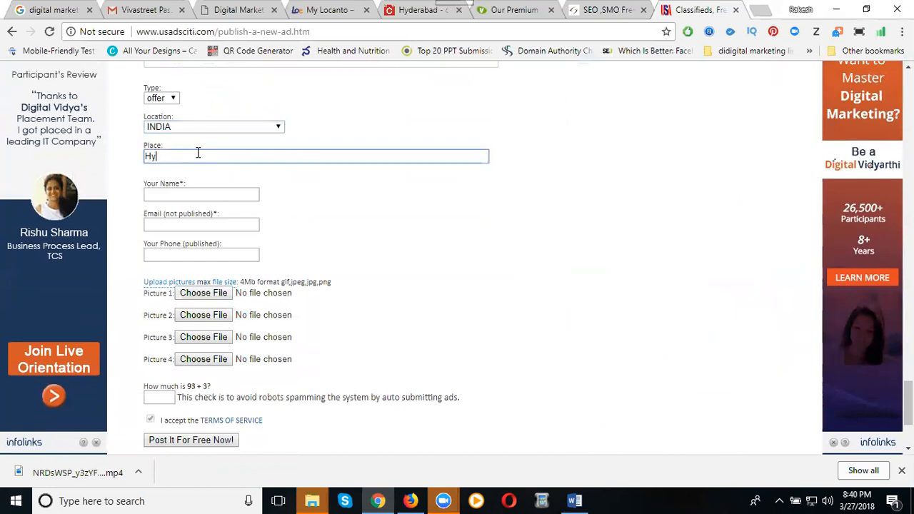
pyautogui.write('derabad')
# - Enter the contact name and fill in the contact's e-mail and phone fields
pyautogui.click(188, 198)
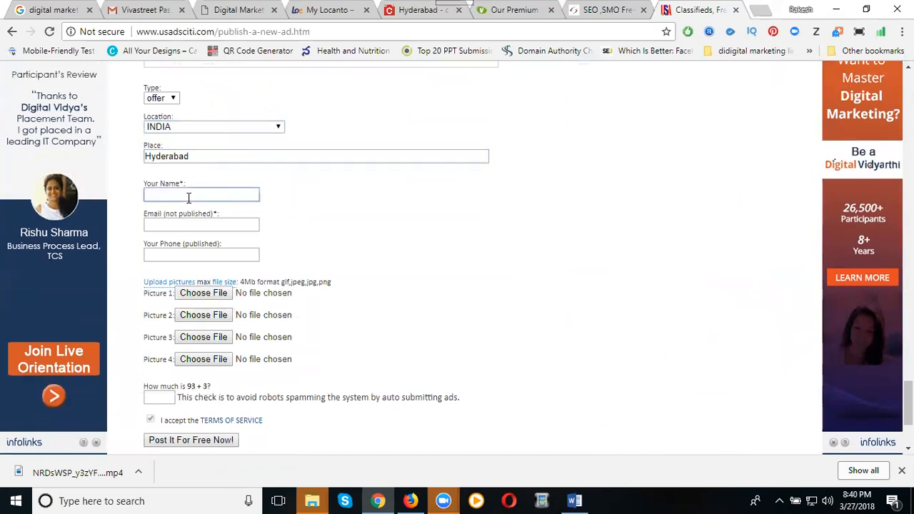
pyautogui.write('Digital Rakesh')
pyautogui.click(207, 225)
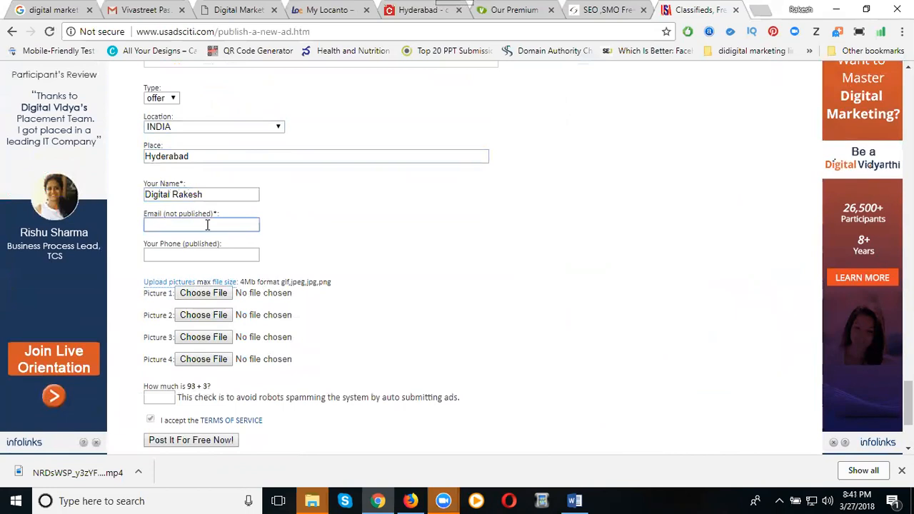
# - Upload the Digital Marketing training PNG image as the ad's first picture
pyautogui.click(203, 297)
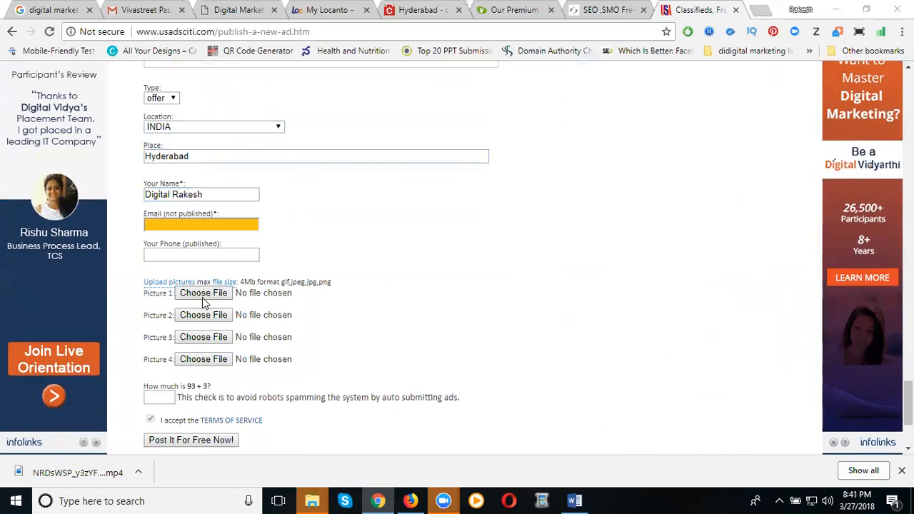
pyautogui.doubleClick(246, 286)
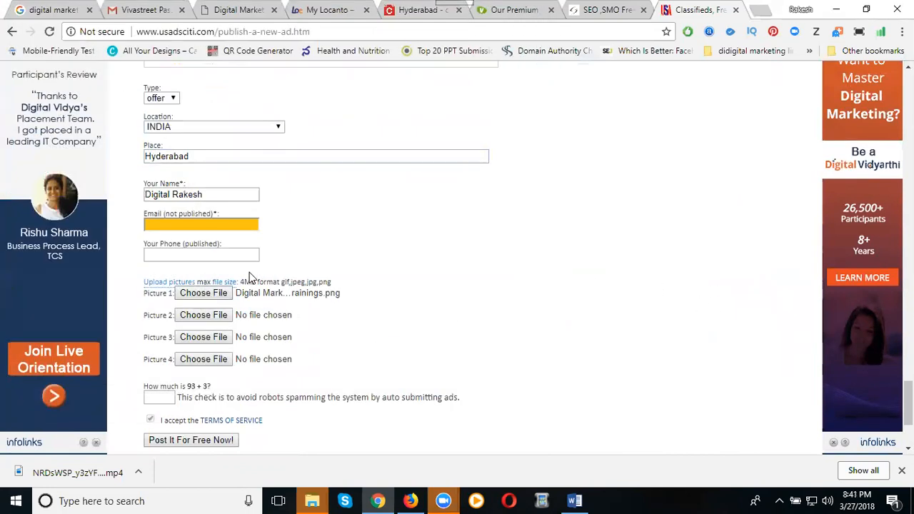
# - Answer the anti-spam sum with 96, post the ad for free and dismiss the confirmation notice
pyautogui.scroll(-2, 250, 278)
pyautogui.click(156, 265)
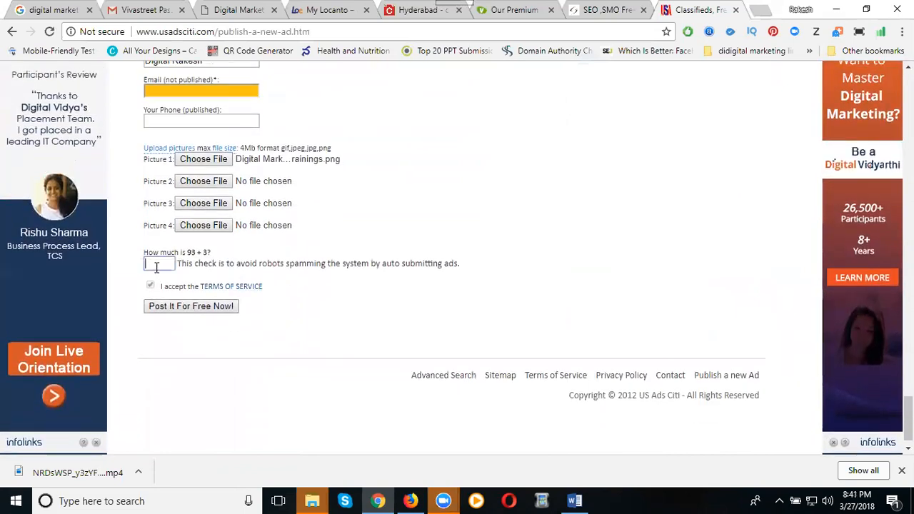
pyautogui.write('96')
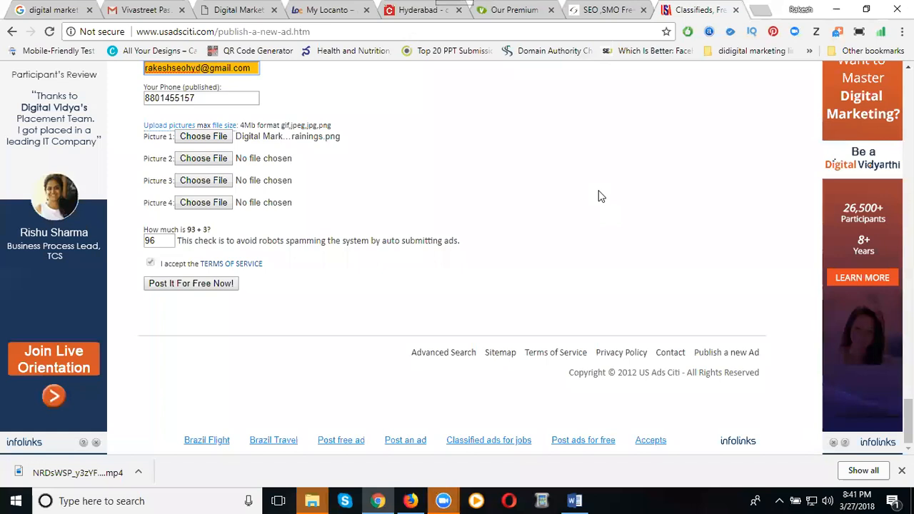
pyautogui.click(193, 284)
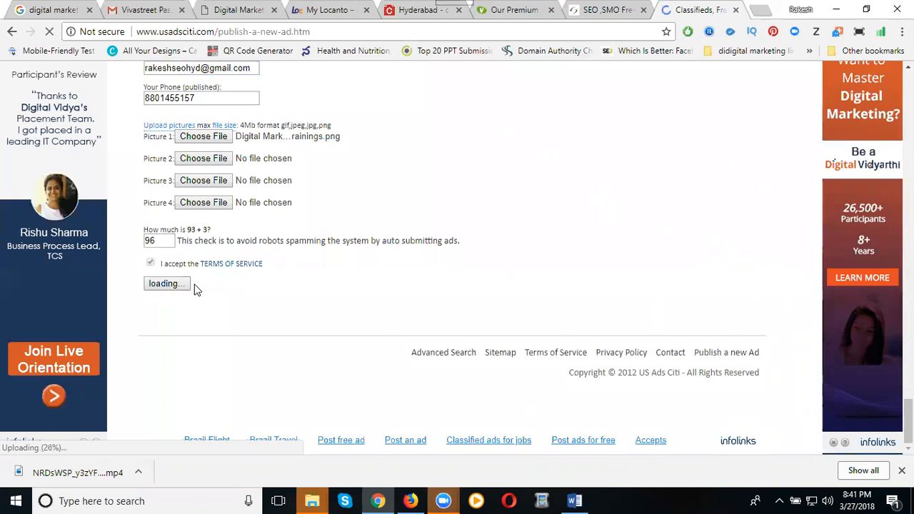
pyautogui.scroll(15, 619, 289)
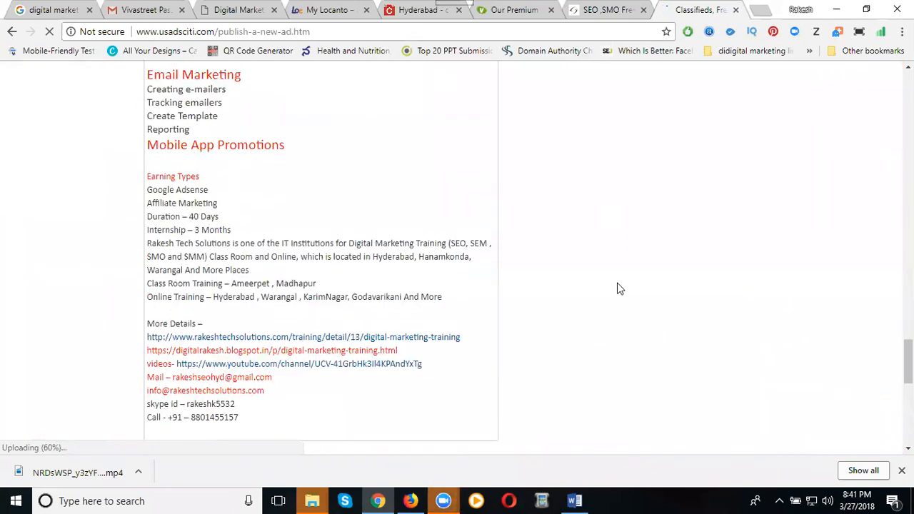
pyautogui.scroll(15, 619, 289)
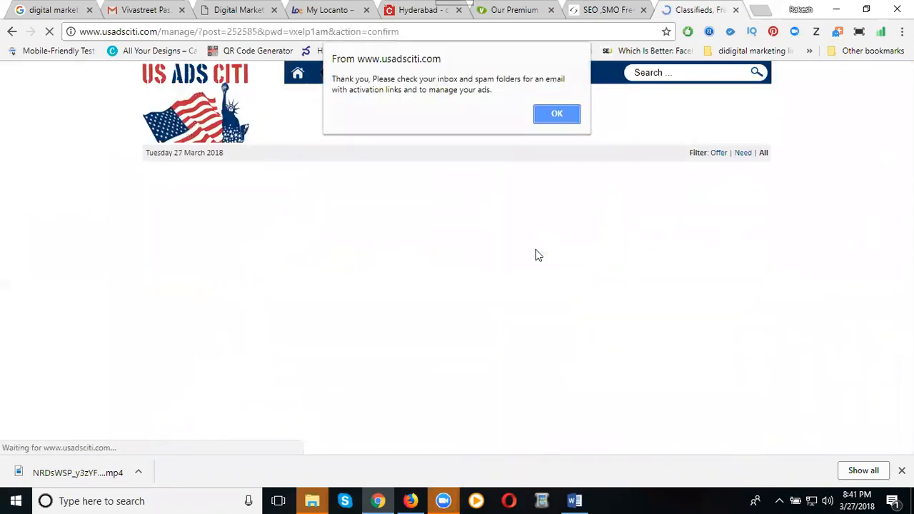
pyautogui.click(562, 116)
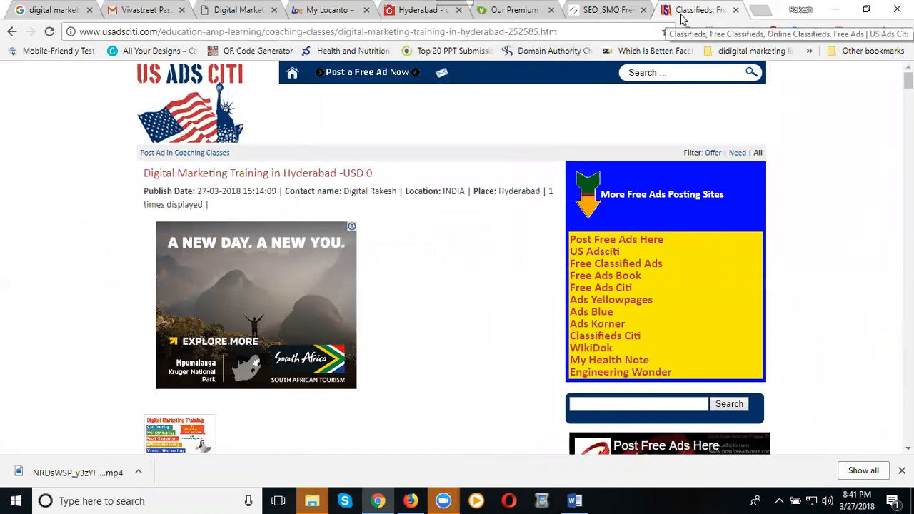
# - Browse from the home page into Education & Learning > Coaching Classes to check the published ad, then return to the classifieds list tab
pyautogui.click(187, 105)
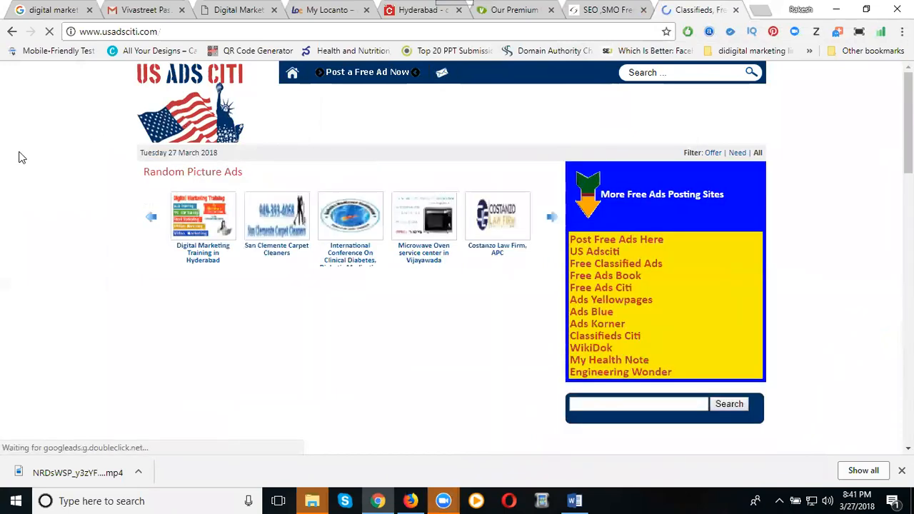
pyautogui.scroll(-7, 10, 159)
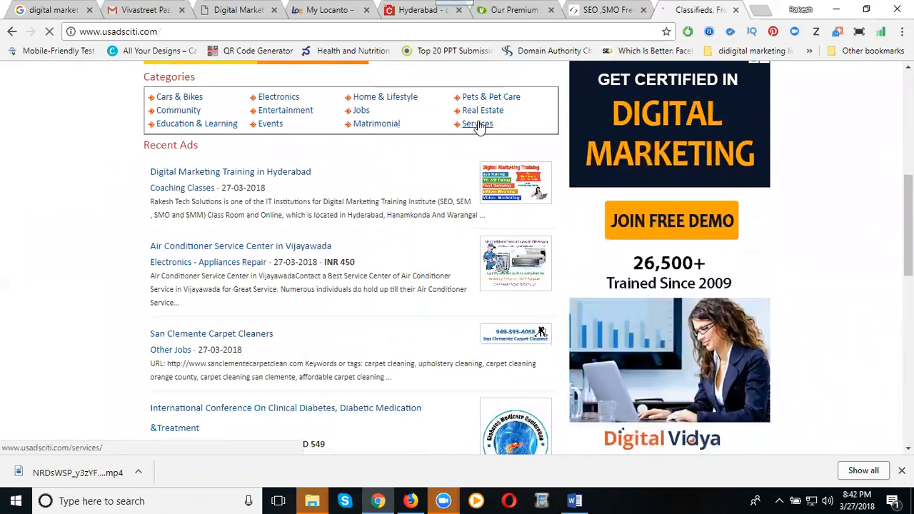
pyautogui.click(215, 129)
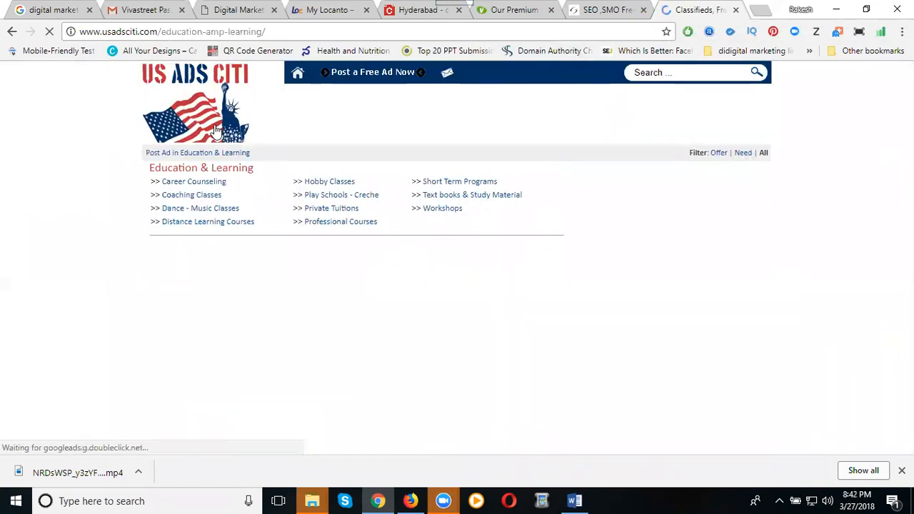
pyautogui.click(186, 195)
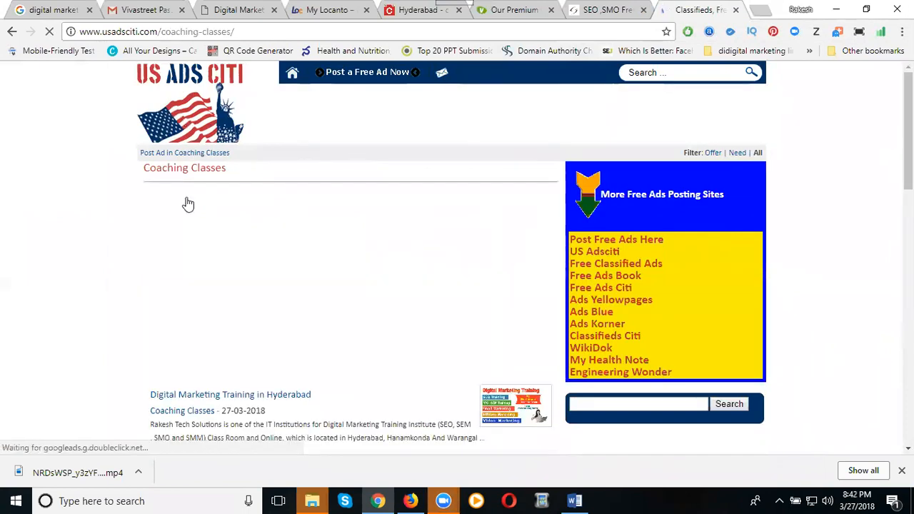
pyautogui.scroll(-3, 186, 202)
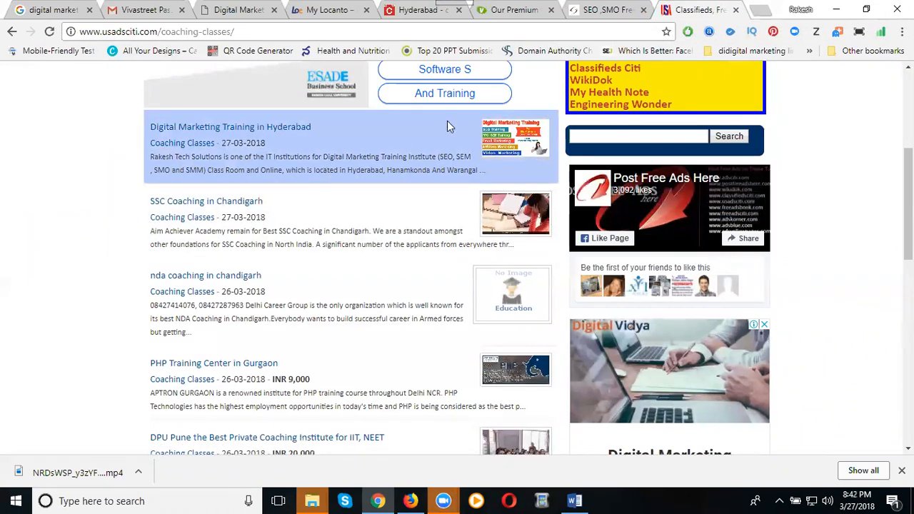
pyautogui.click(578, 15)
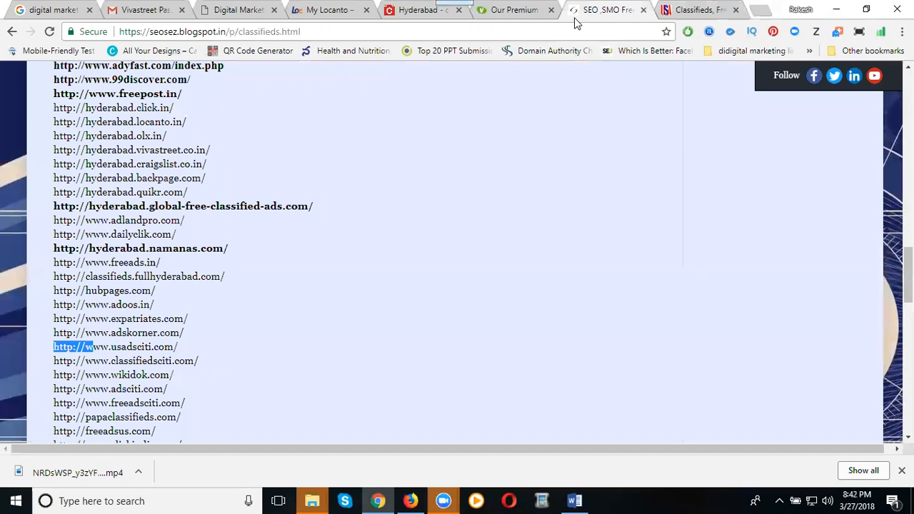